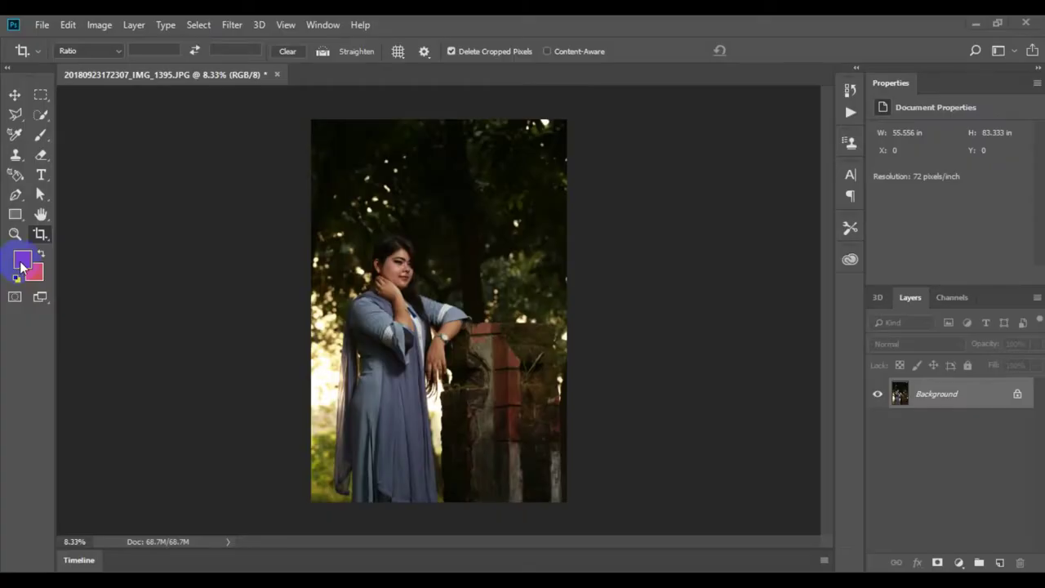
Step: Reset colours to default black and white and duplicate the Background layer as Background copy
left_click(16, 278)
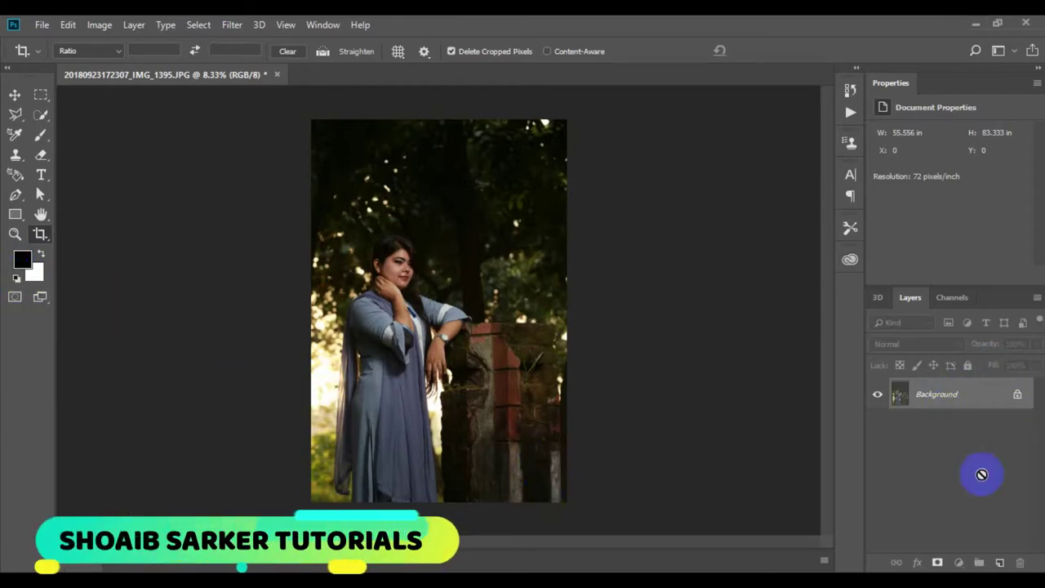
left_click_drag(981, 474, 999, 563)
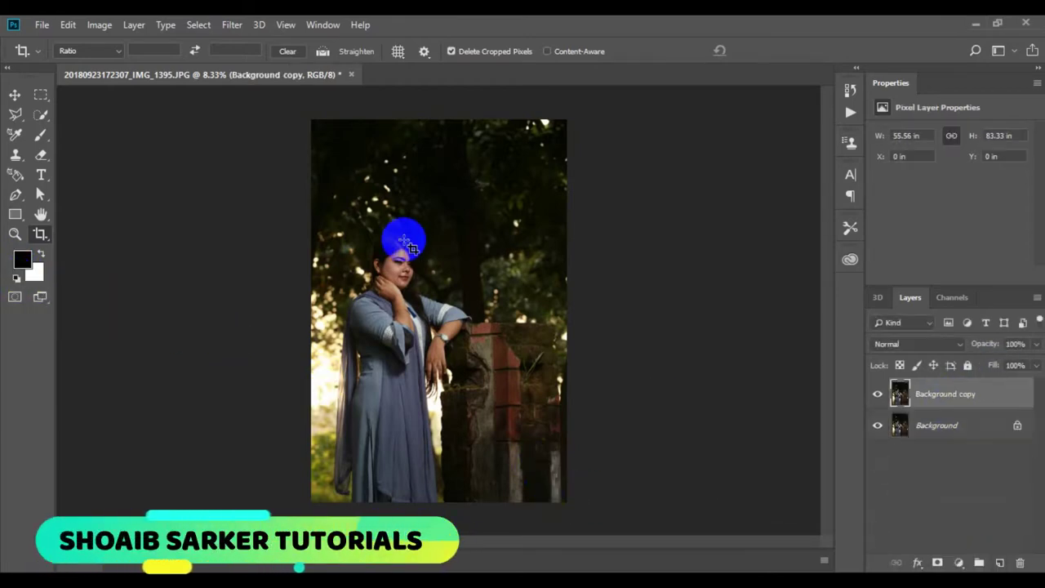
left_click(231, 24)
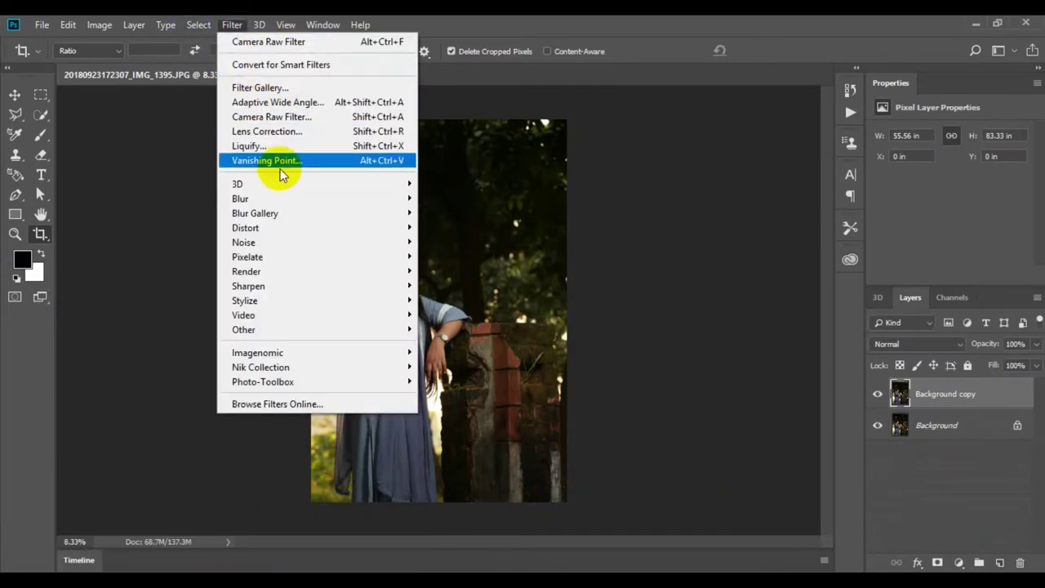
Step: In Camera Raw Basic, set Exposure +0.15, Contrast +18, Highlights +2, Whites +17 and Shadows +61
left_click(276, 116)
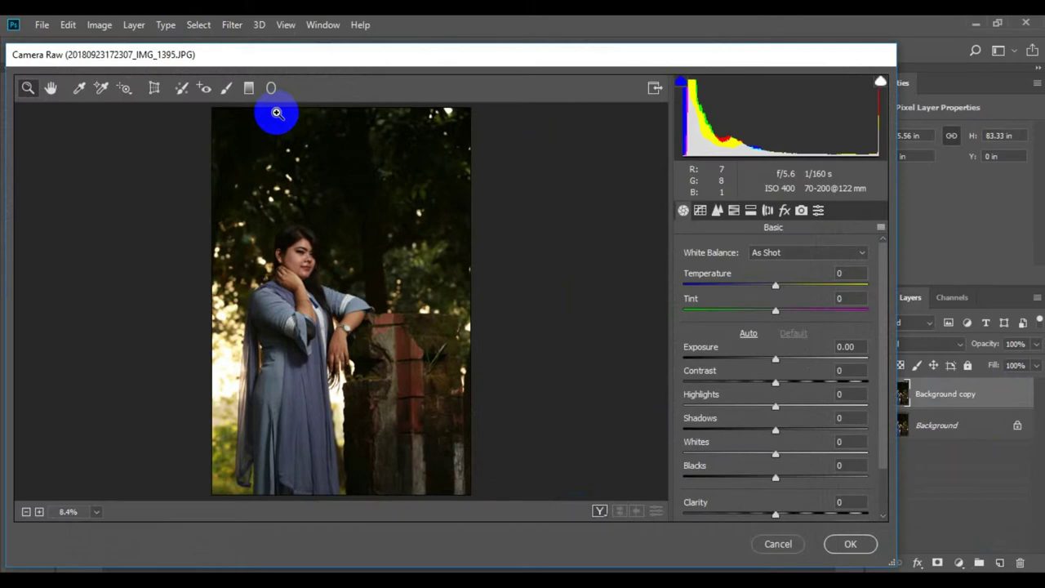
left_click_drag(779, 362, 791, 385)
left_click(777, 383)
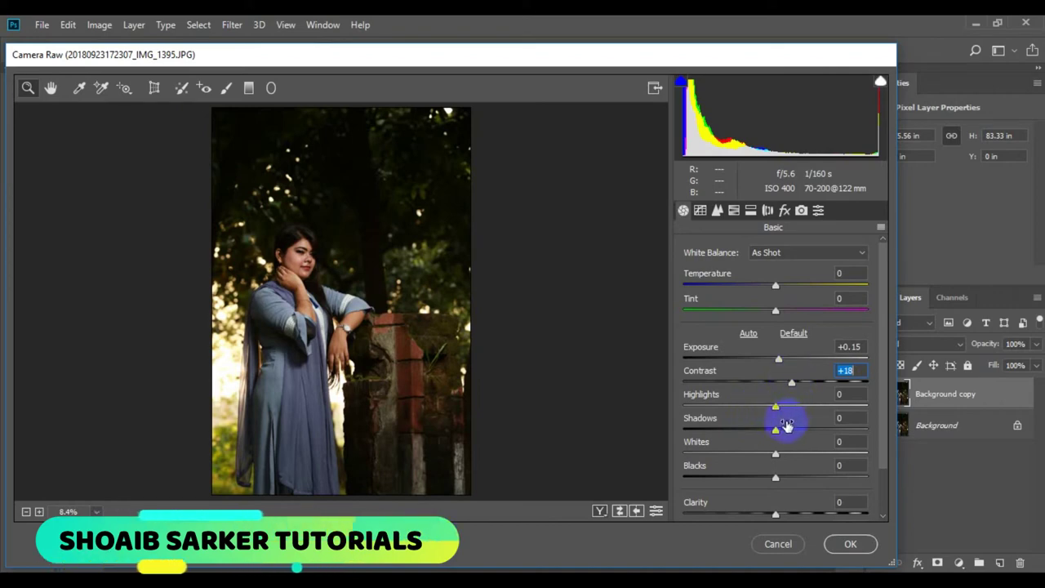
left_click_drag(776, 408, 776, 411)
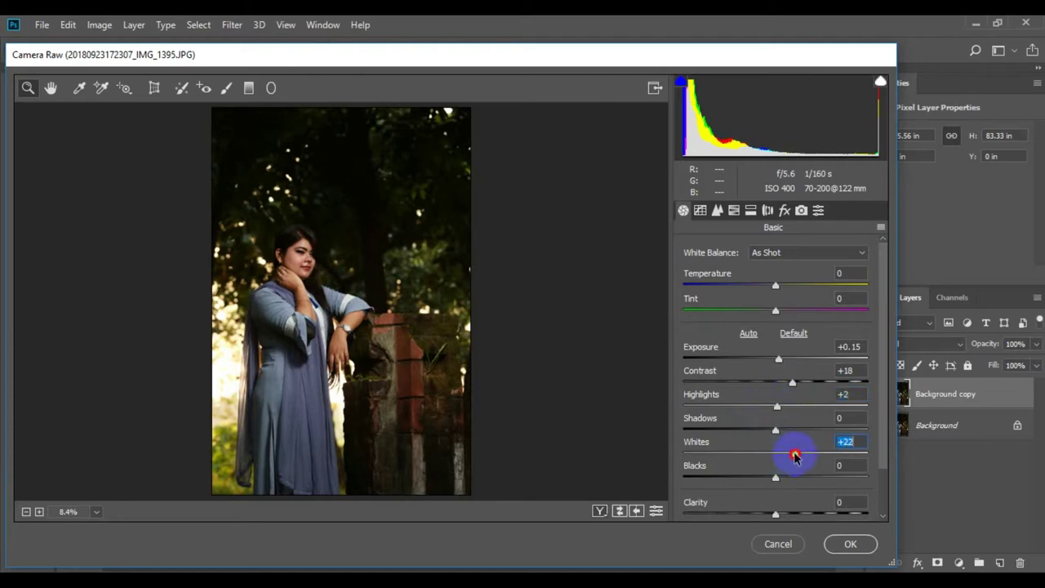
left_click_drag(776, 433, 913, 430)
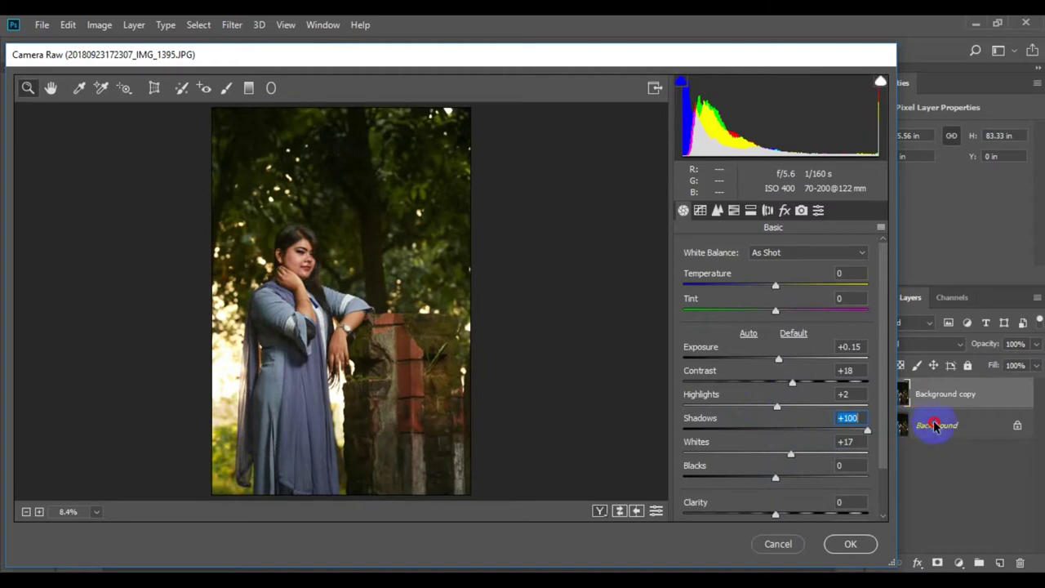
double_click(854, 430)
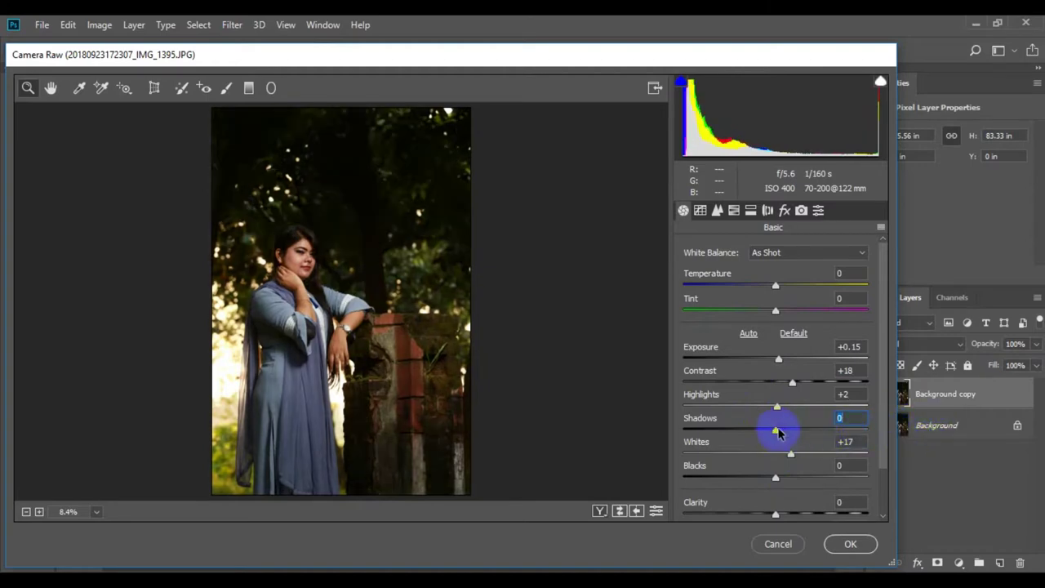
left_click_drag(778, 434, 823, 432)
scroll(756, 425, "down", 1)
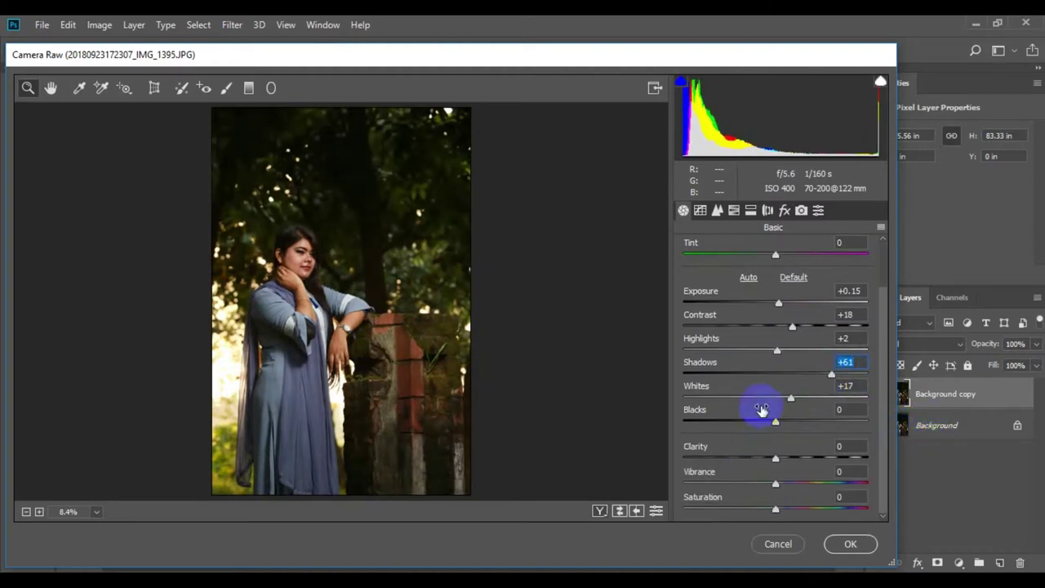
scroll(751, 359, "up", 1)
Step: In HSL Saturation, set Reds +47, Yellows -30 and Greens +100
left_click(735, 212)
left_click(746, 275)
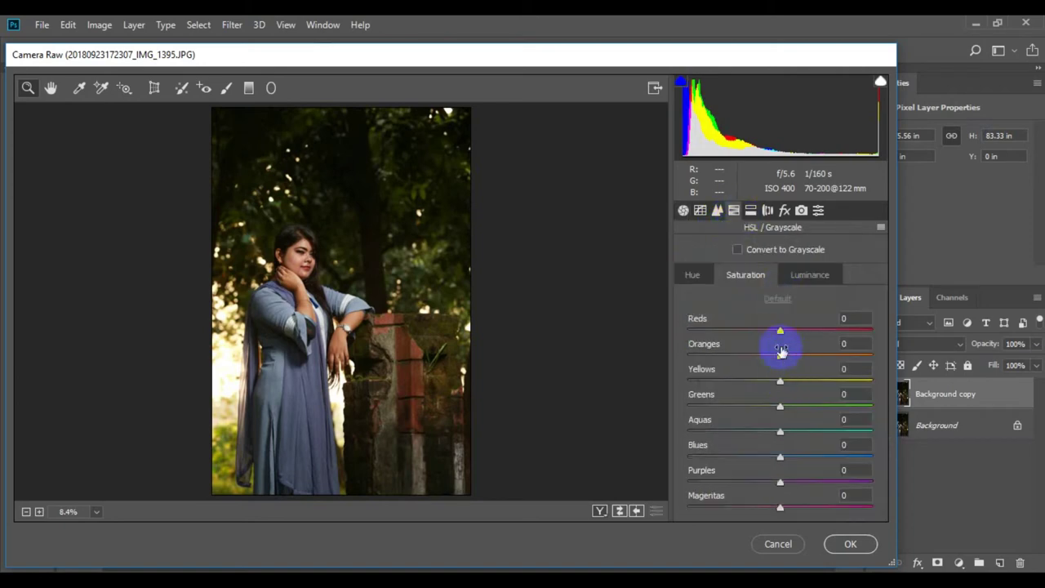
mouse_move(779, 356)
left_mouse_down()
mouse_move(835, 352)
mouse_move(764, 361)
left_mouse_up()
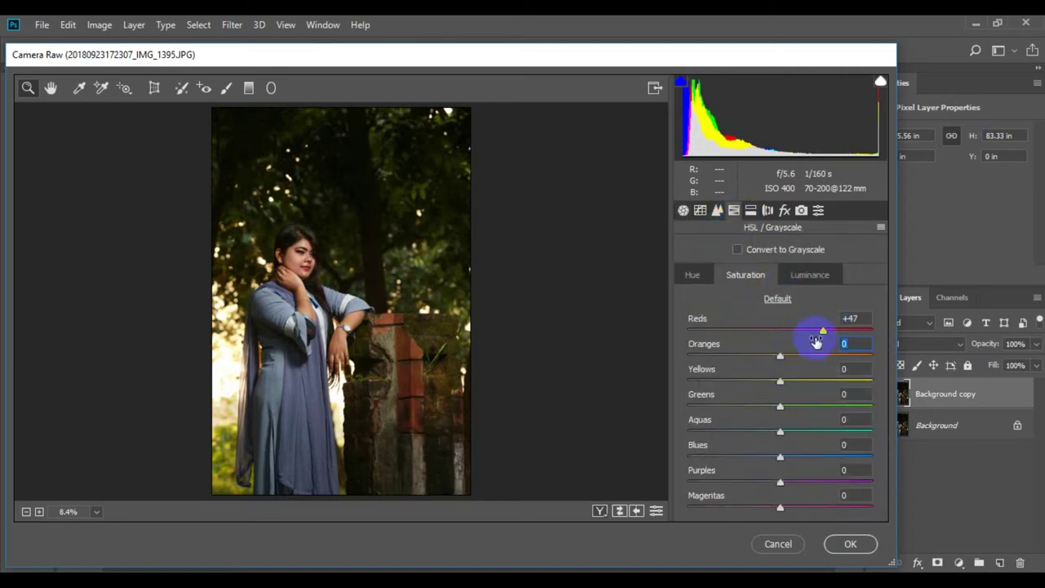
mouse_move(780, 381)
left_mouse_down()
mouse_move(872, 378)
mouse_move(694, 382)
left_mouse_up()
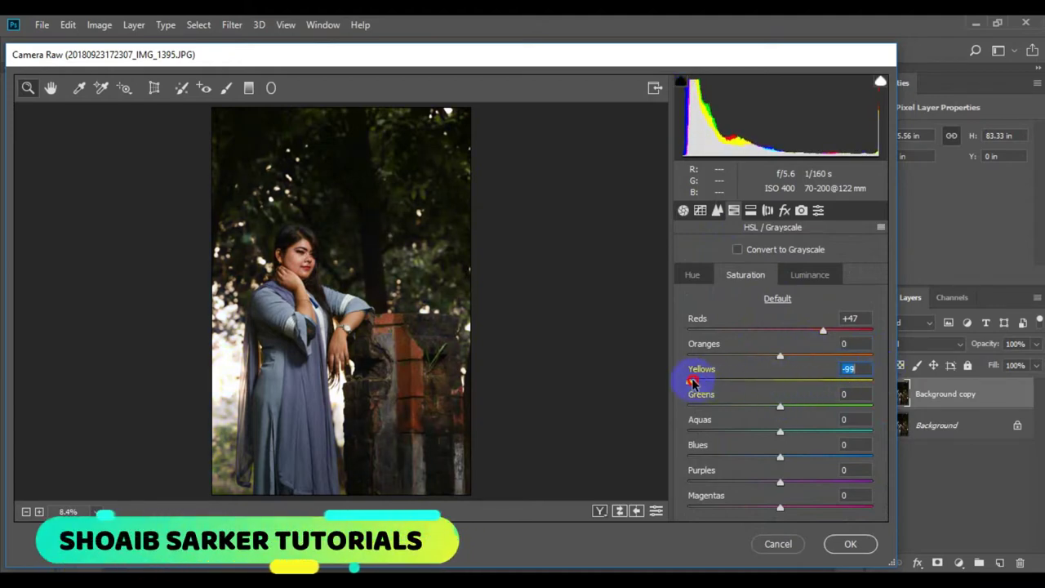
left_click_drag(780, 407, 933, 408)
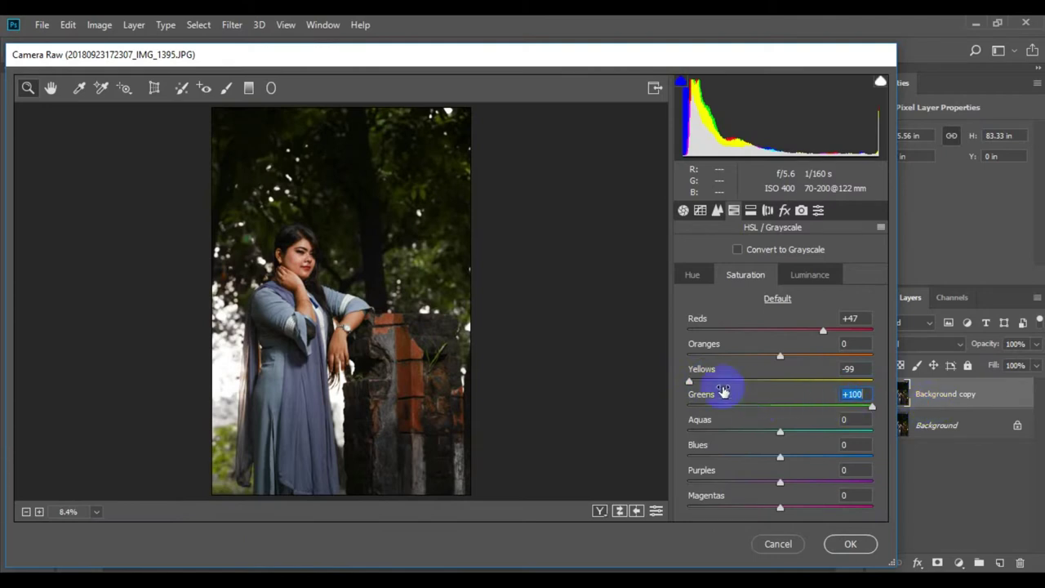
mouse_move(720, 382)
left_mouse_down()
mouse_move(935, 380)
mouse_move(677, 376)
left_mouse_up()
Step: Shift the Yellows hue to -100 and Greens hue to -23, then apply Camera Raw
left_click(699, 276)
mouse_move(781, 406)
left_mouse_down()
mouse_move(843, 412)
mouse_move(660, 414)
mouse_move(784, 414)
mouse_move(741, 423)
mouse_move(759, 422)
left_mouse_up()
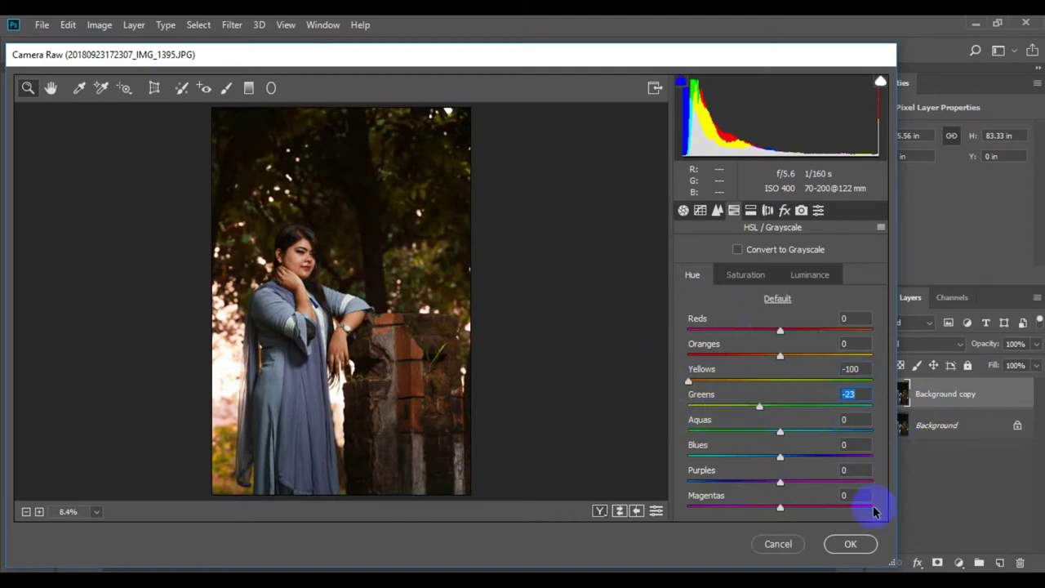
left_click(851, 544)
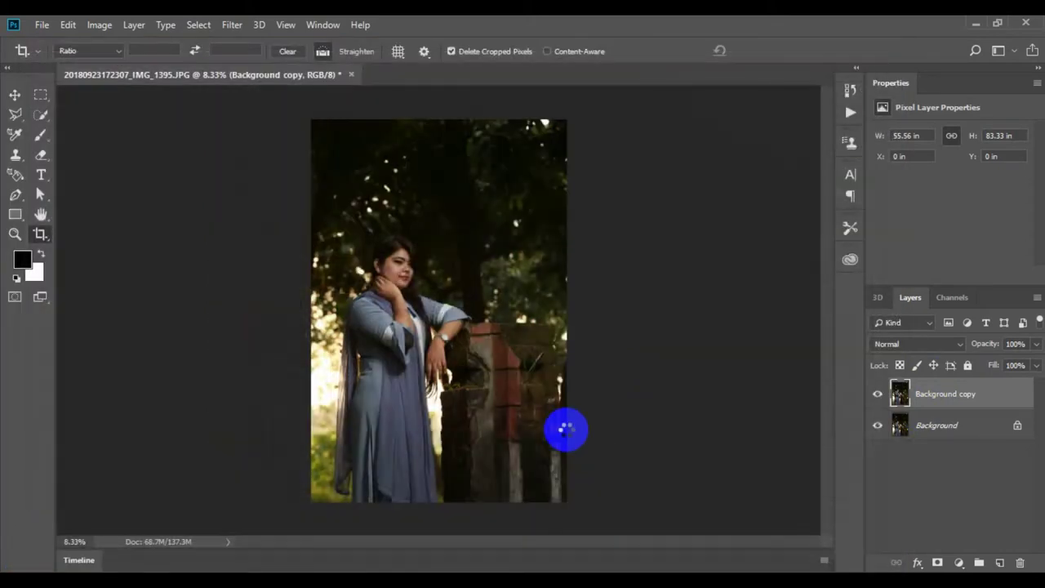
Step: Toggle Background copy's visibility to compare the Camera Raw edit with the original
left_click(878, 394)
left_click(877, 394)
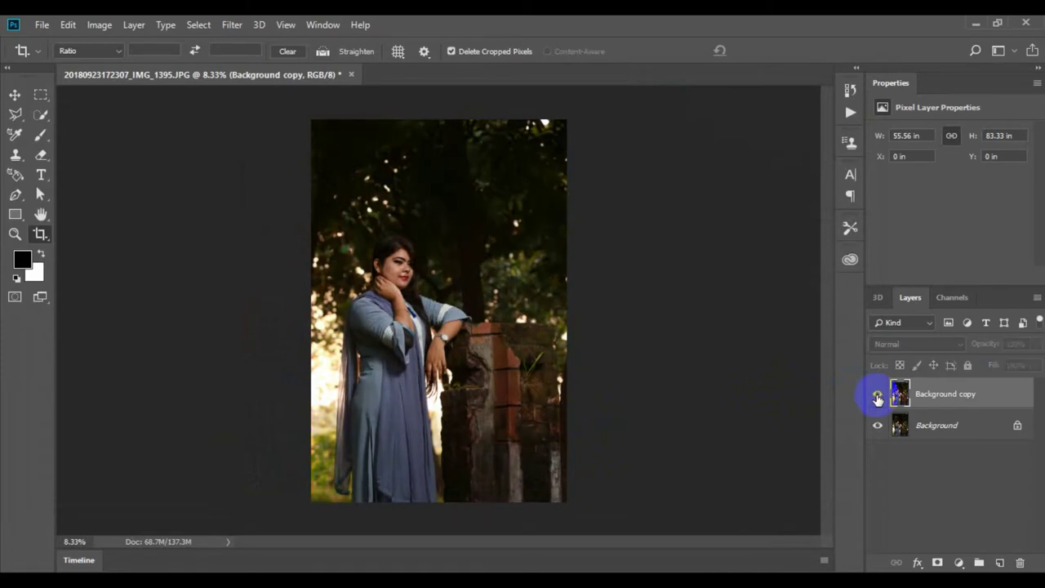
left_click(878, 395)
Step: Duplicate Background copy as Background copy 2 and launch SkinFiner on it
left_click_drag(948, 397, 999, 563)
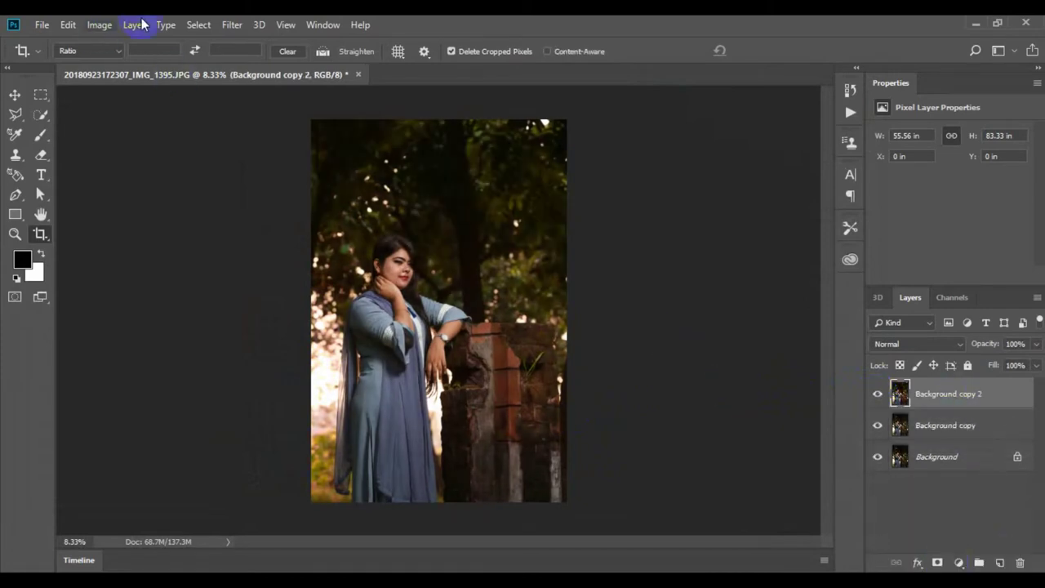
left_click(231, 25)
left_click(471, 386)
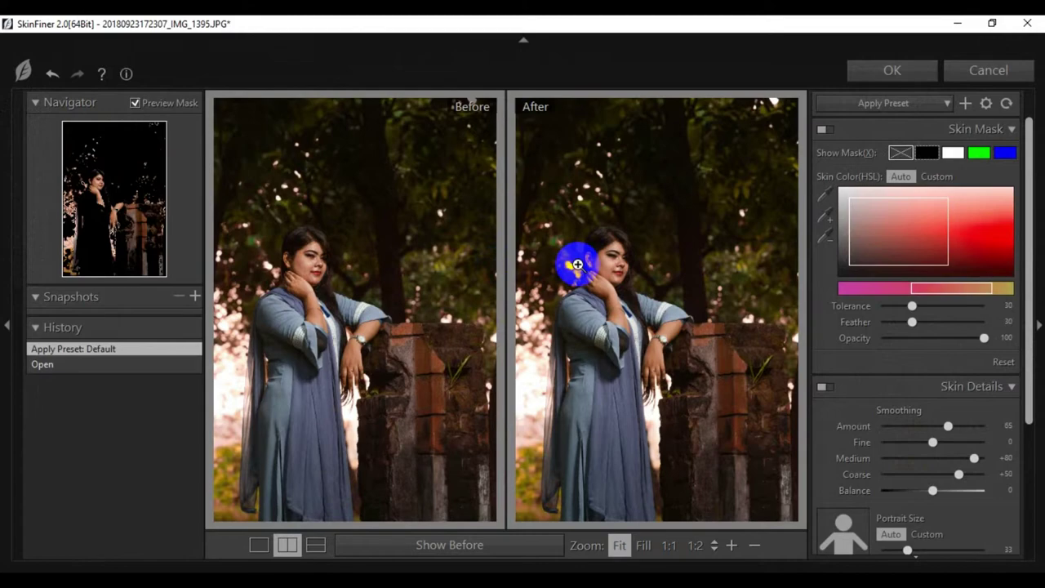
Step: Set SkinFiner Smoothing Amount 84, Fine +55 and custom Portrait Size 28, then apply
left_click(634, 264)
left_click_drag(602, 273, 688, 285)
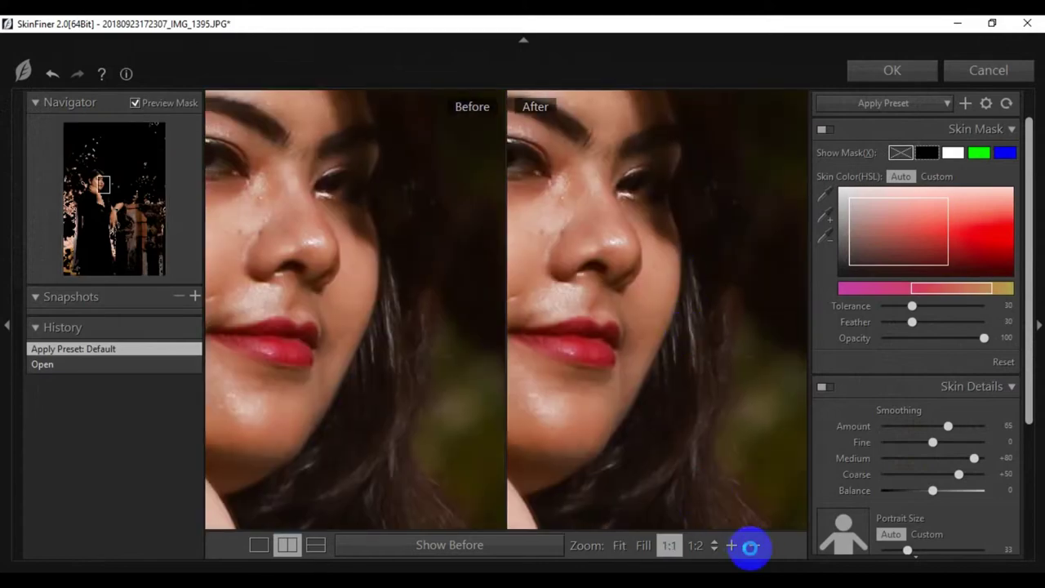
left_click(749, 547)
left_click_drag(577, 319, 628, 318)
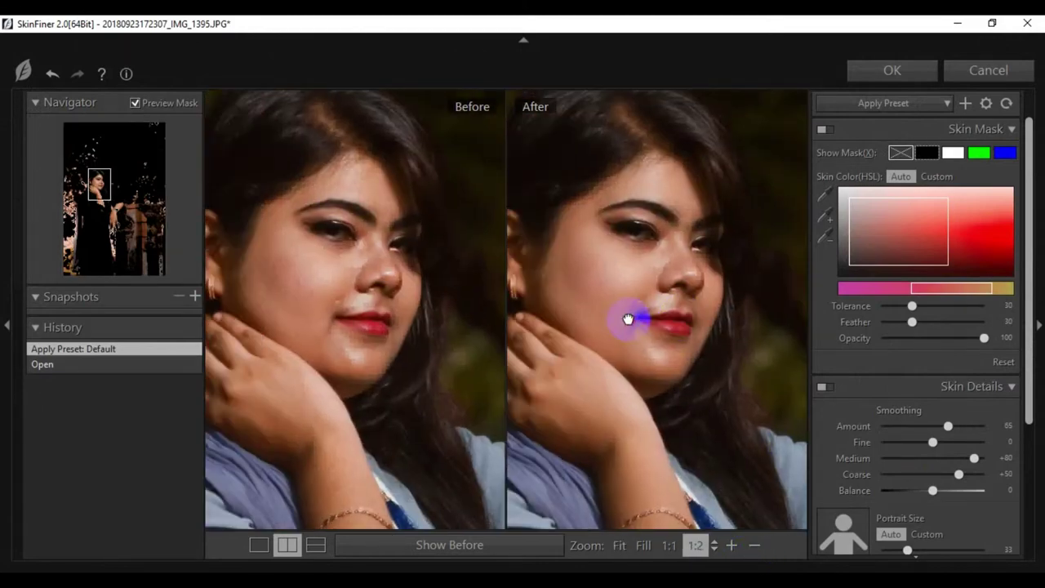
left_click_drag(969, 427, 948, 442)
left_click(925, 533)
mouse_move(907, 550)
left_mouse_down()
mouse_move(984, 553)
mouse_move(877, 552)
mouse_move(903, 553)
left_mouse_up()
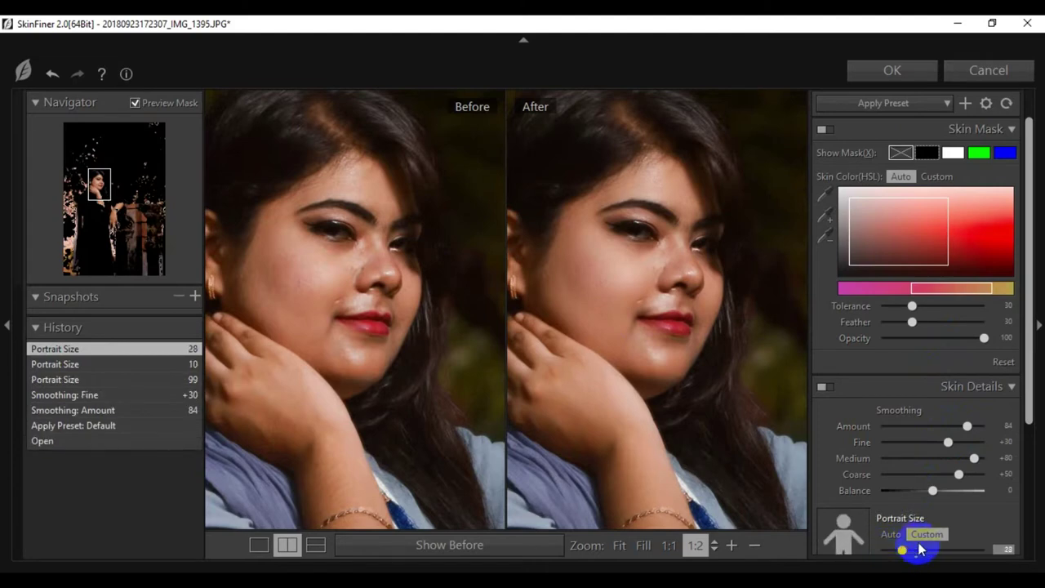
left_click_drag(949, 442, 962, 442)
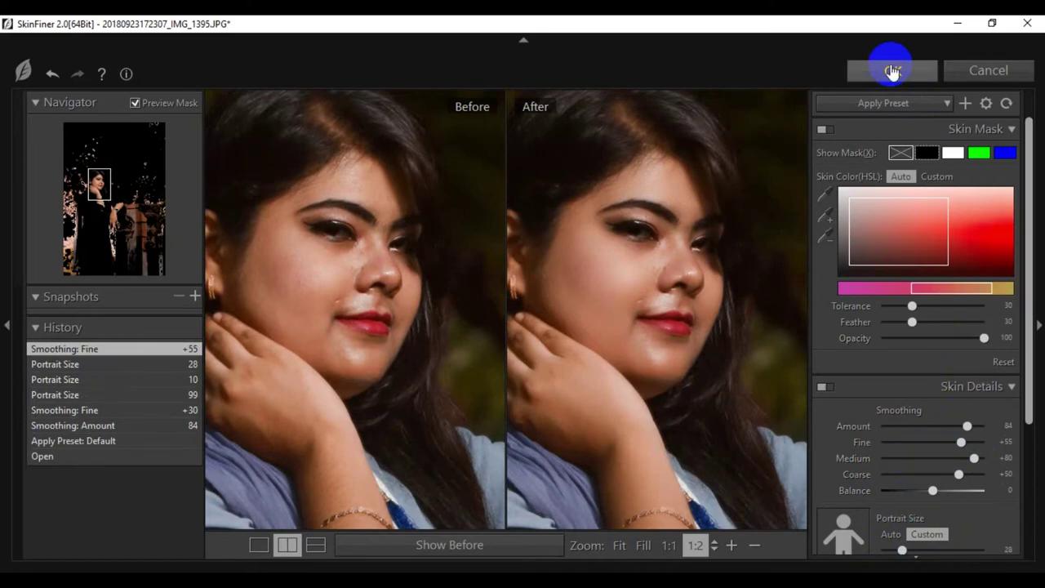
left_click(892, 71)
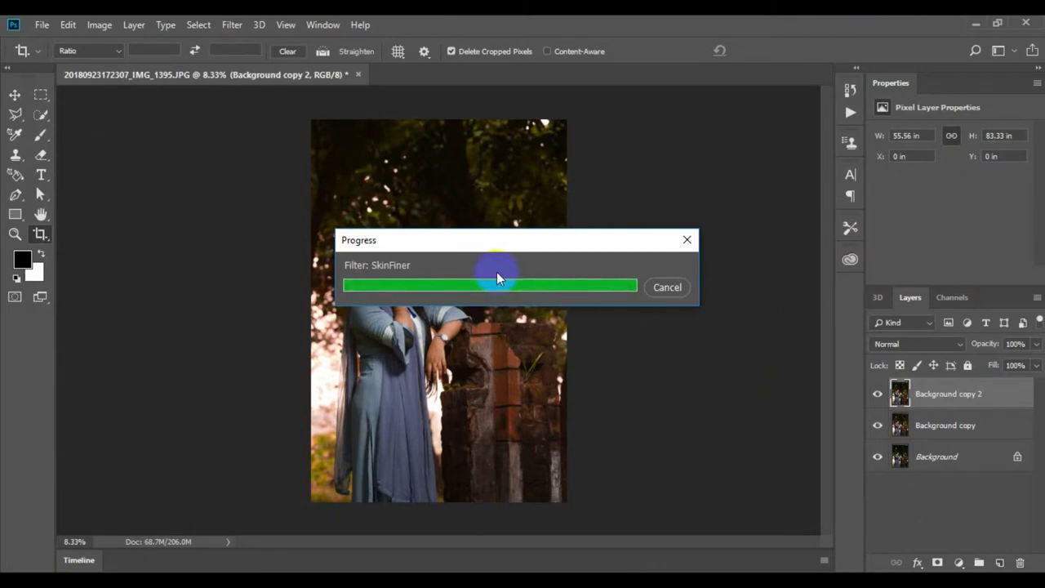
Step: Zoom on the face and toggle Background copy and copy 2 visibility to compare smoothing
key("ctrl+plus")
key("ctrl+plus")
key("ctrl+plus")
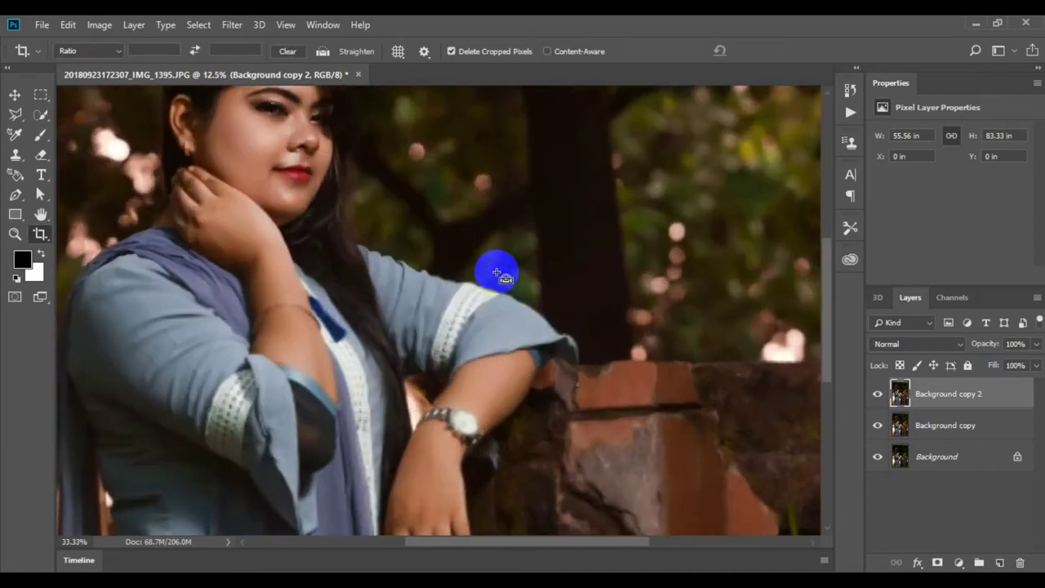
key("ctrl+plus")
key("ctrl+plus")
left_click_drag(336, 221, 575, 399)
left_click(878, 394)
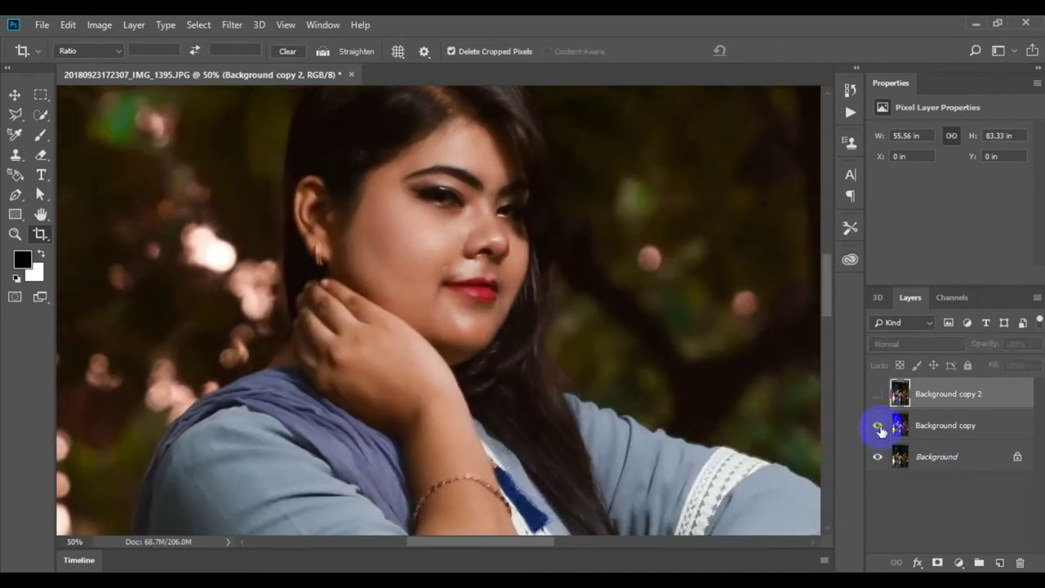
left_click(879, 426)
left_click(878, 425)
left_click(878, 426)
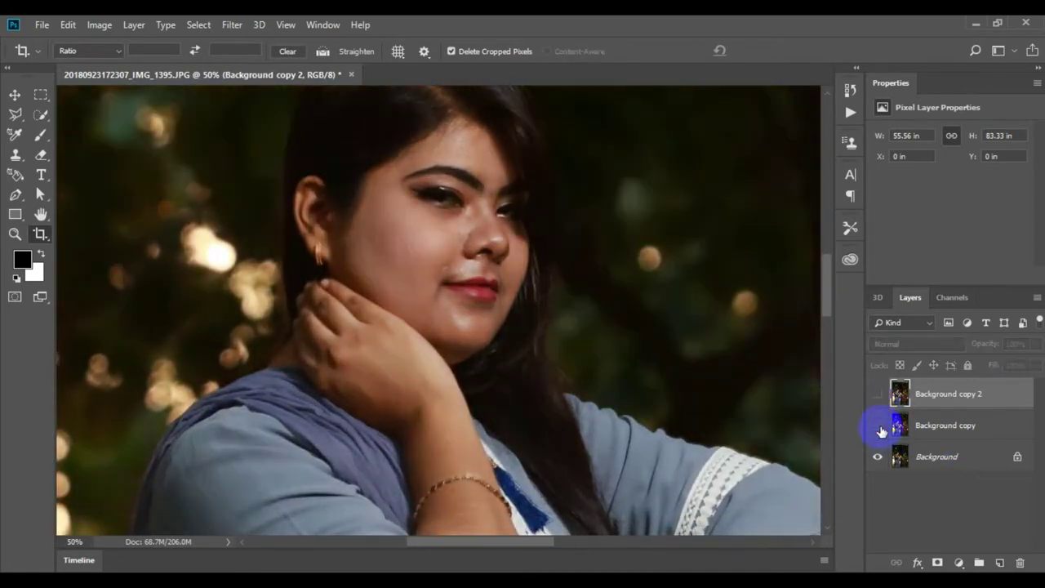
left_click(878, 426)
key("ctrl+minus")
key("ctrl+minus")
key("ctrl+minus")
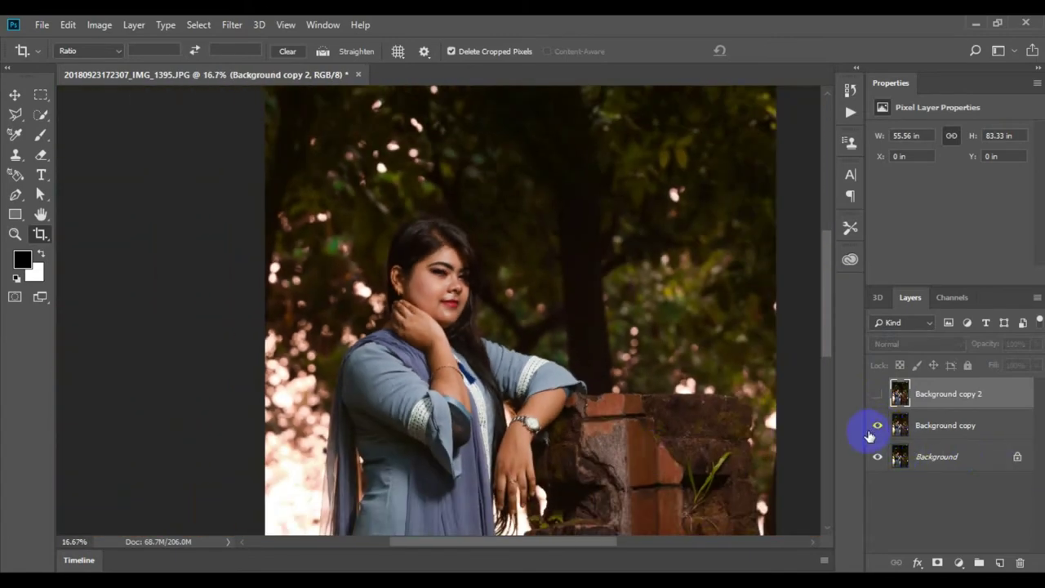
left_click(874, 427)
left_click(874, 426)
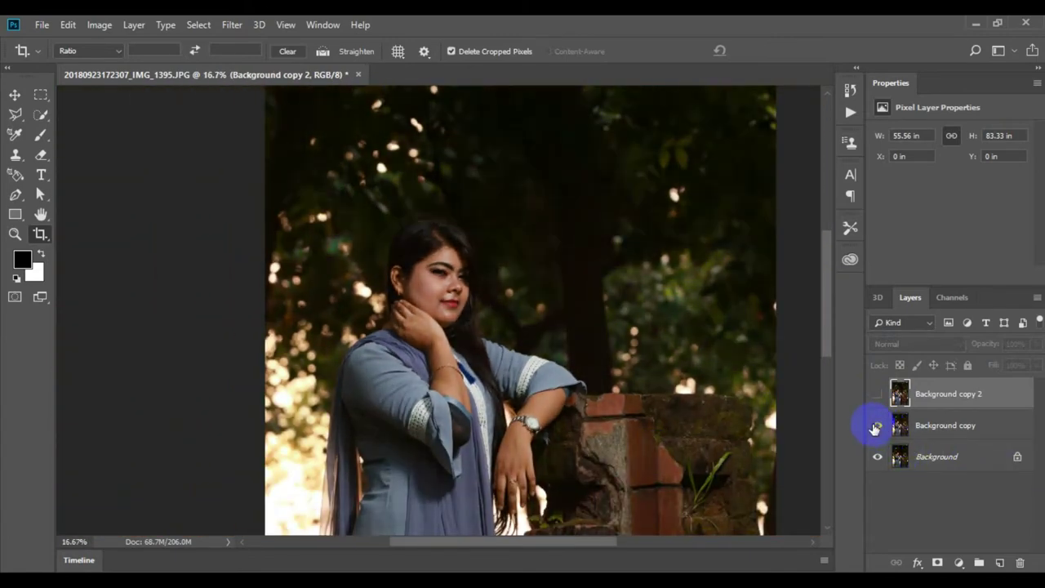
left_click(875, 426)
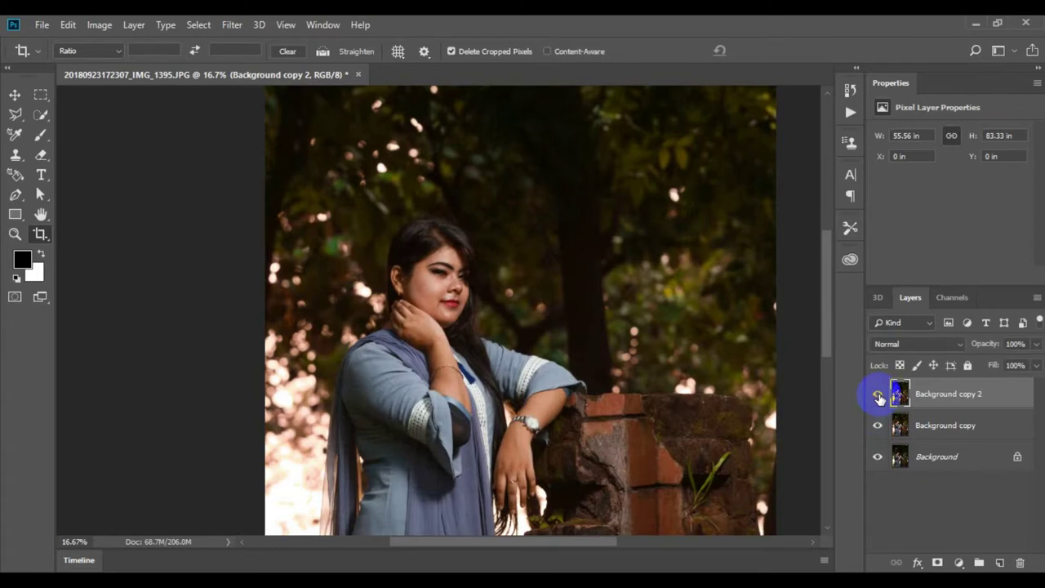
key("ctrl+plus")
key("ctrl+plus")
key("ctrl+plus")
left_click(878, 397)
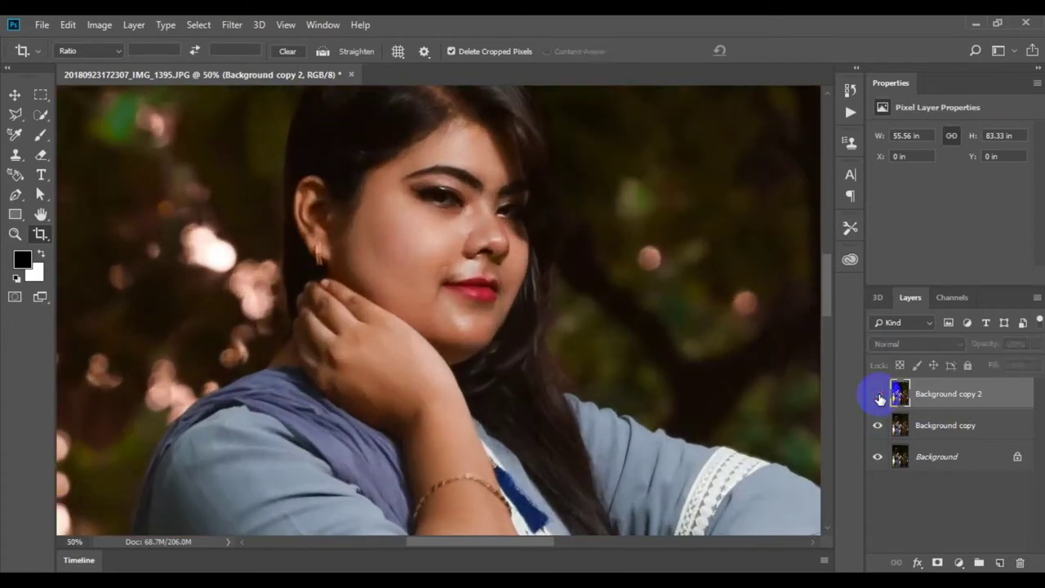
key("ctrl+minus")
key("ctrl+minus")
key("ctrl+minus")
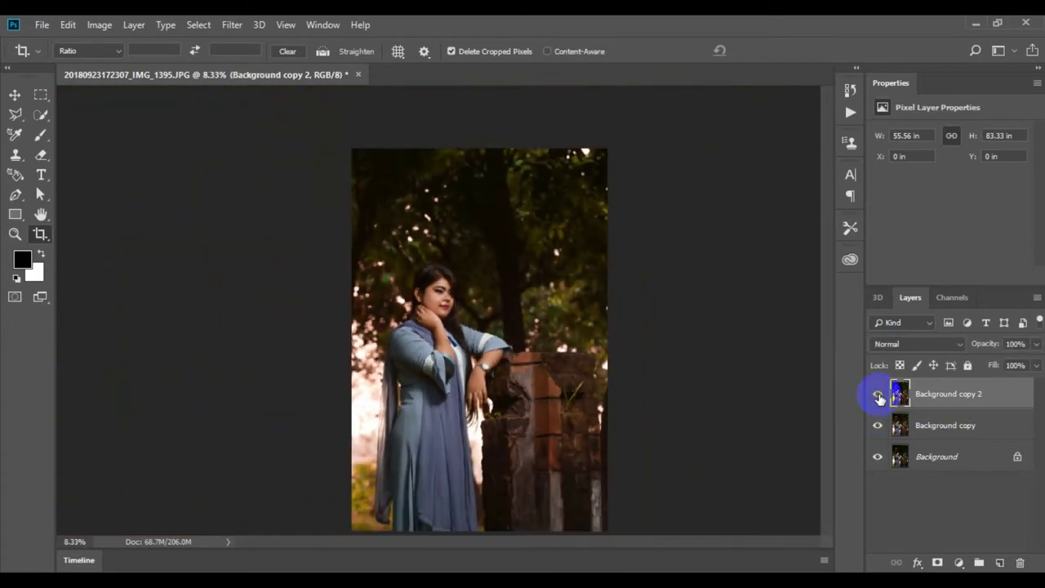
key("ctrl+minus")
key("ctrl+minus")
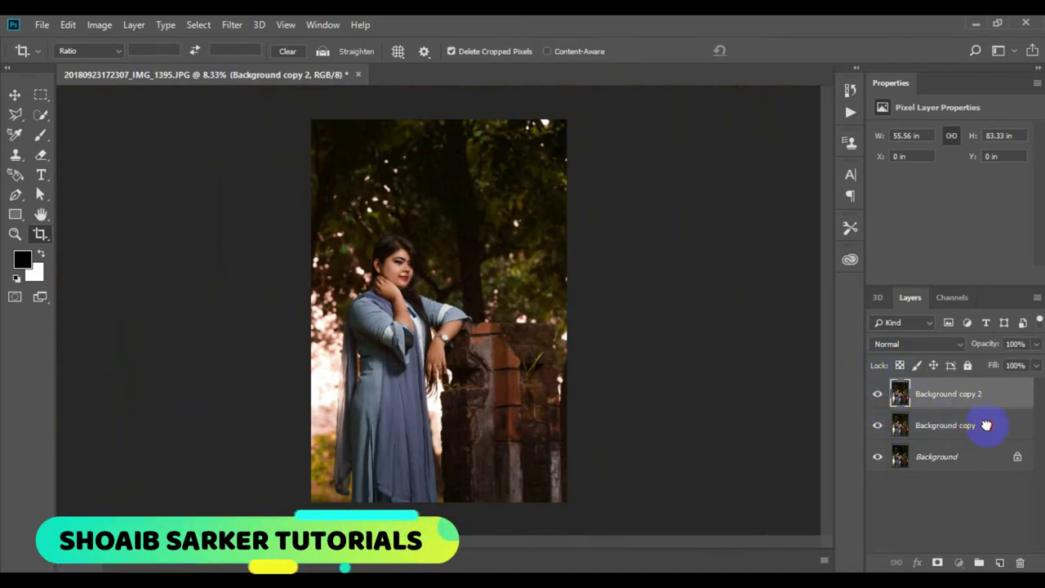
Step: Duplicate Background copy 2 and, in Liquify, pull the dupatta in along her side
left_click_drag(964, 395, 1000, 563)
left_click(232, 24)
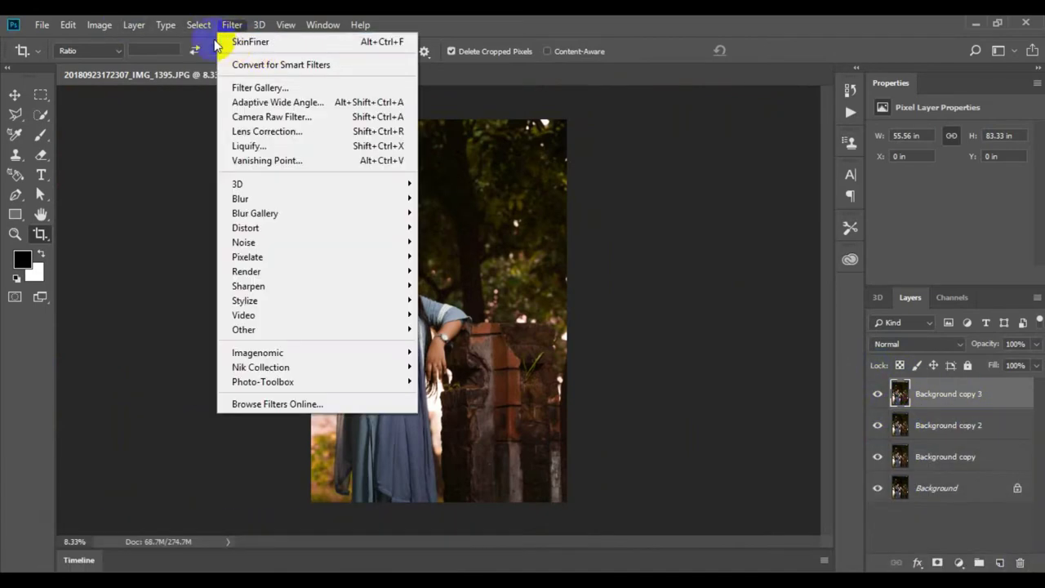
left_click(253, 147)
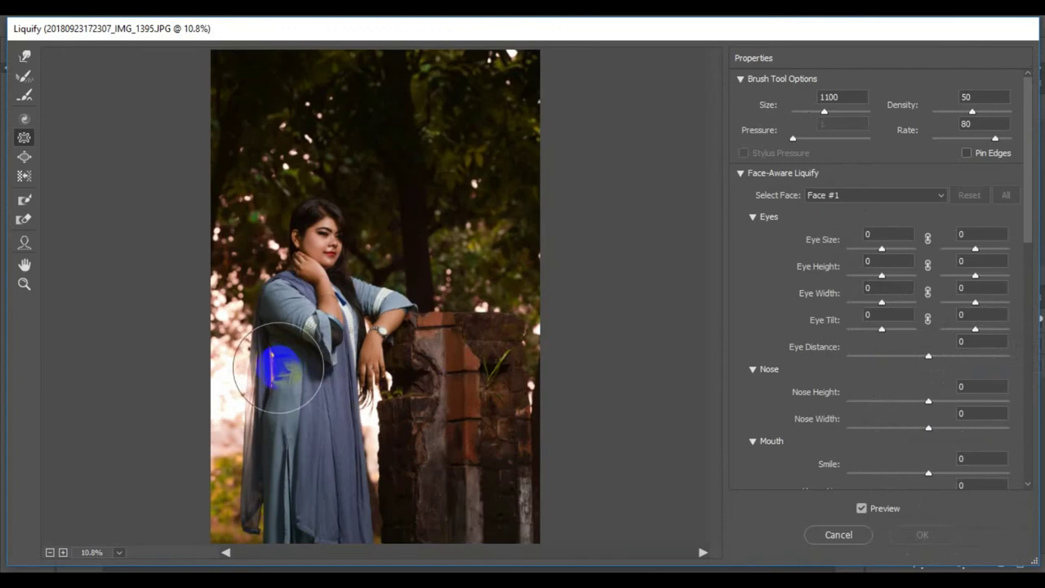
mouse_move(288, 367)
left_mouse_down()
mouse_move(260, 338)
mouse_move(275, 303)
mouse_move(269, 334)
mouse_move(283, 390)
mouse_move(266, 433)
mouse_move(267, 411)
left_mouse_up()
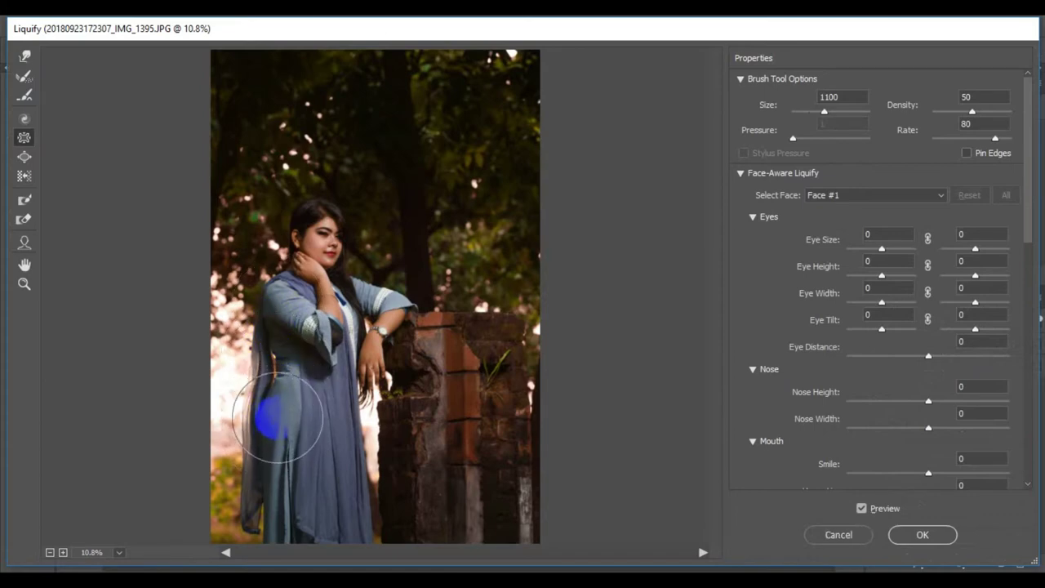
Step: Slim her sleeve, arm and chest with a smaller Forward Warp brush; set Forehead 39
left_click(278, 418)
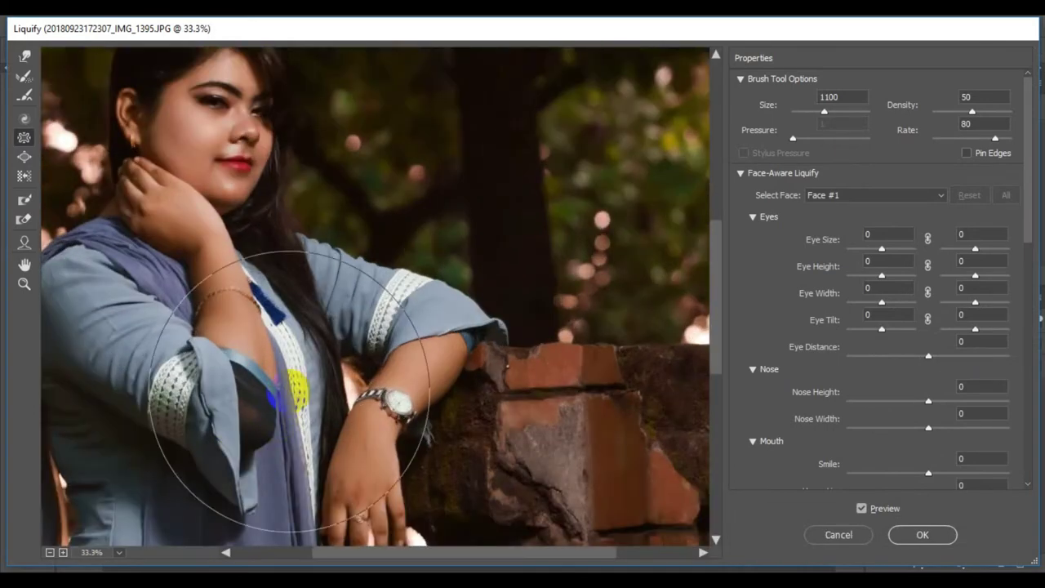
mouse_move(310, 363)
left_mouse_down()
mouse_move(457, 347)
mouse_move(313, 369)
left_mouse_up()
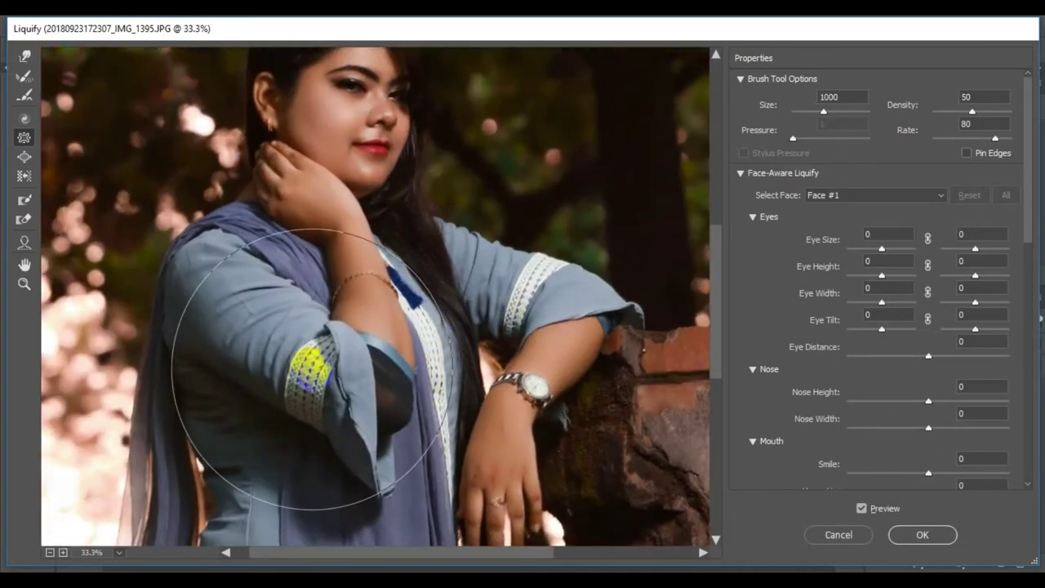
key("bracketleft")
key("bracketleft")
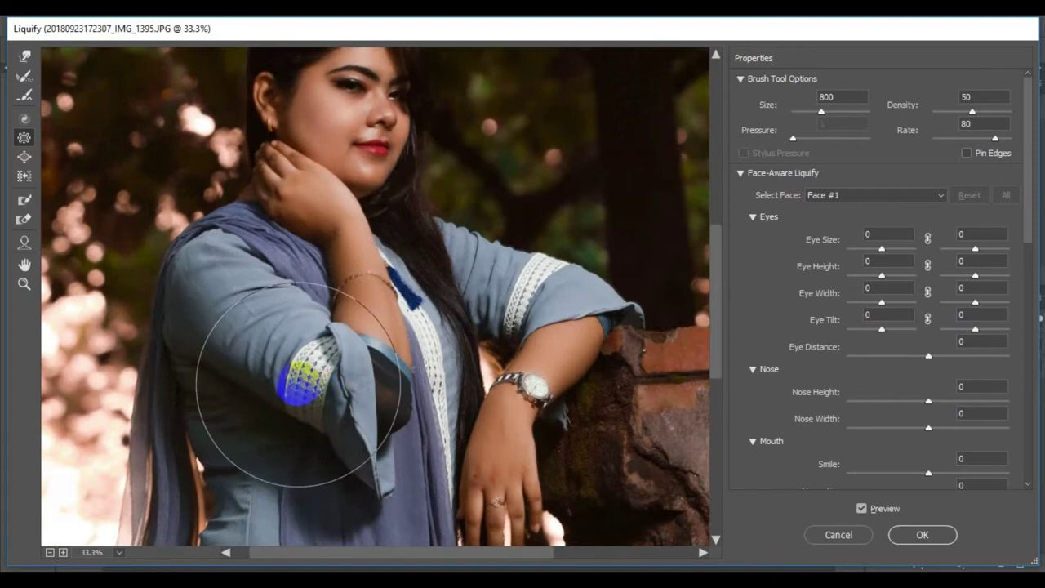
mouse_move(298, 384)
left_mouse_down()
mouse_move(163, 317)
mouse_move(492, 314)
mouse_move(338, 326)
left_mouse_up()
mouse_move(445, 373)
left_mouse_down()
mouse_move(467, 398)
mouse_move(354, 389)
mouse_move(357, 440)
mouse_move(385, 443)
mouse_move(350, 444)
mouse_move(351, 396)
left_mouse_up()
scroll(355, 390, "down", 2)
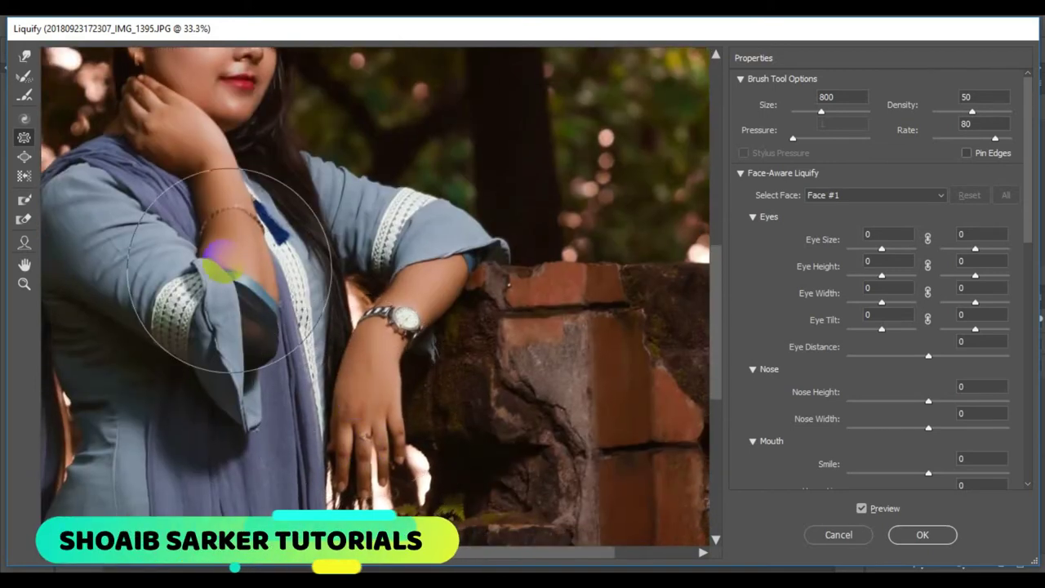
scroll(228, 245, "up", 3)
scroll(229, 245, "left", 3)
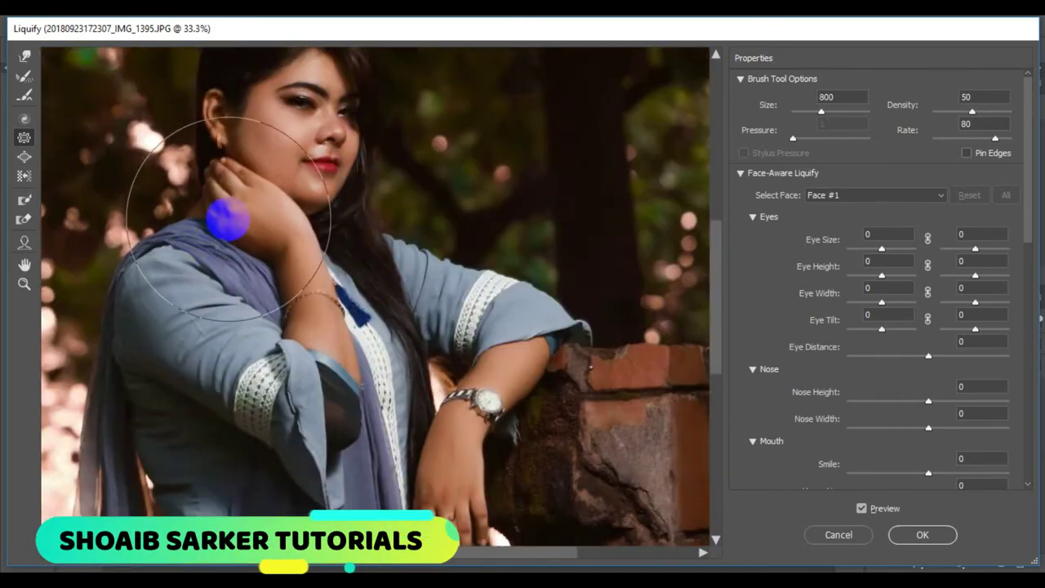
key("bracketleft")
key("bracketleft")
key("bracketleft")
left_click(363, 318)
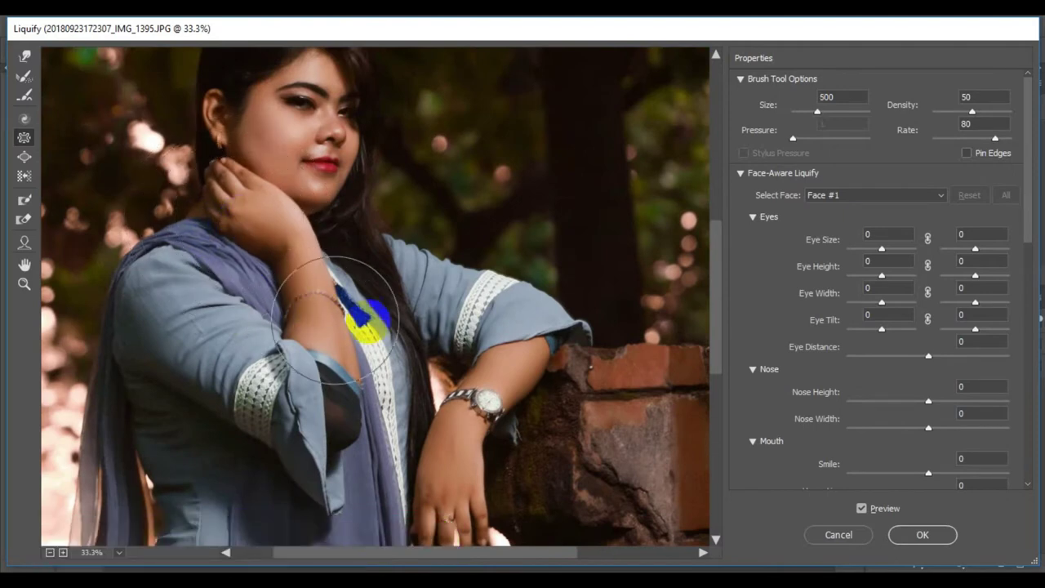
scroll(931, 384, "down", 5)
mouse_move(929, 368)
left_mouse_down()
mouse_move(950, 371)
mouse_move(924, 380)
mouse_move(960, 369)
left_mouse_up()
Step: Set Liquify Face Shape to Chin Height 48, Jawline -100 and Face Width -70
scroll(559, 481, "up", 3)
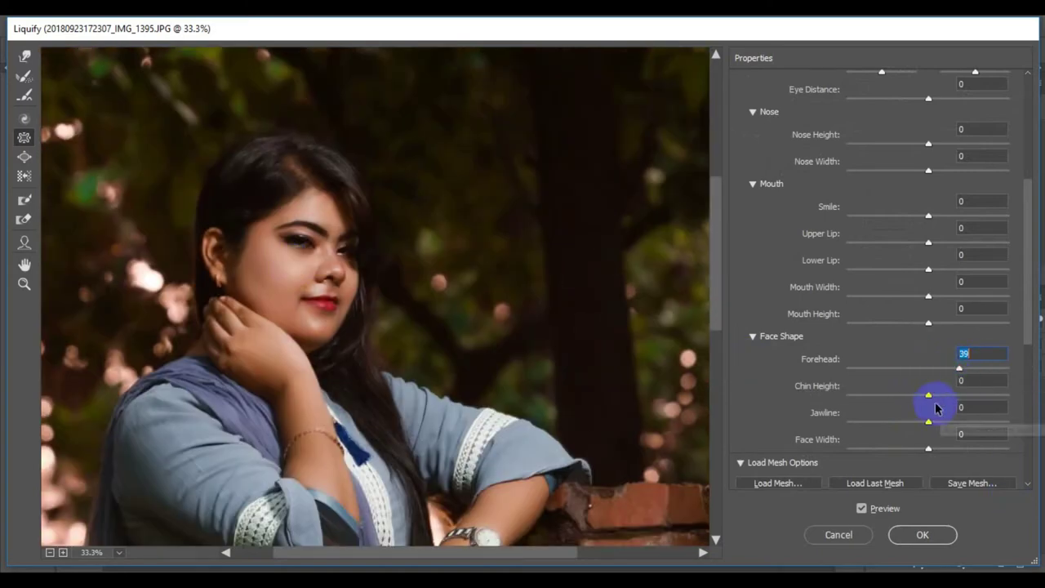
mouse_move(903, 395)
left_mouse_down()
mouse_move(923, 398)
mouse_move(832, 421)
left_mouse_up()
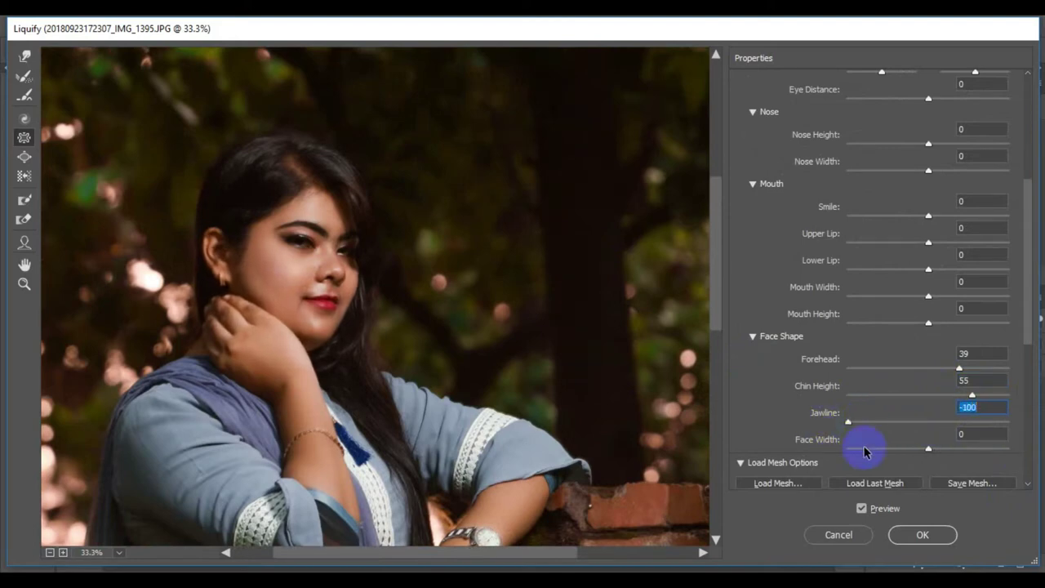
left_click_drag(929, 448, 889, 449)
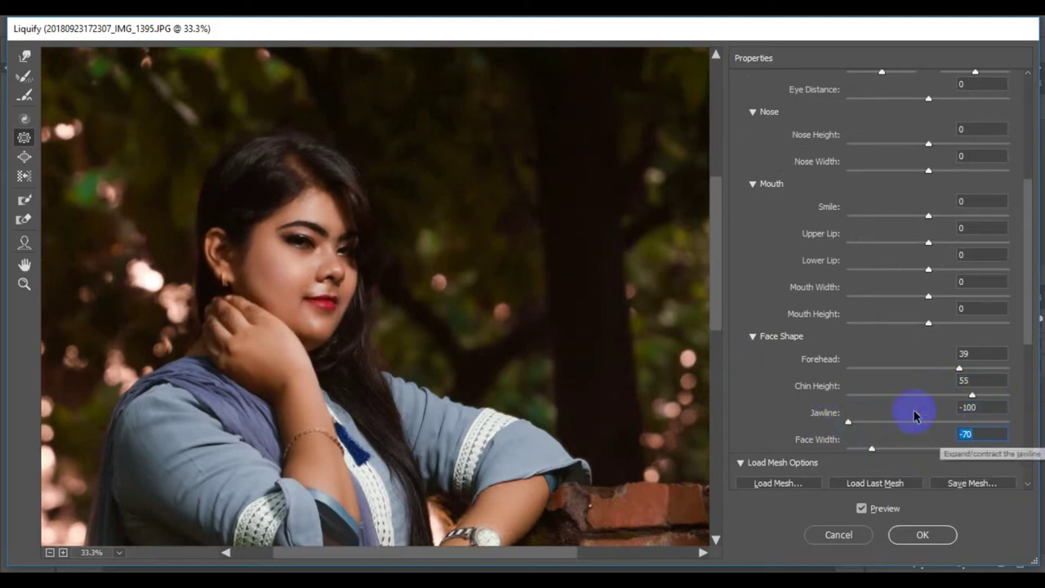
mouse_move(991, 397)
left_mouse_down()
mouse_move(928, 397)
mouse_move(954, 400)
left_mouse_up()
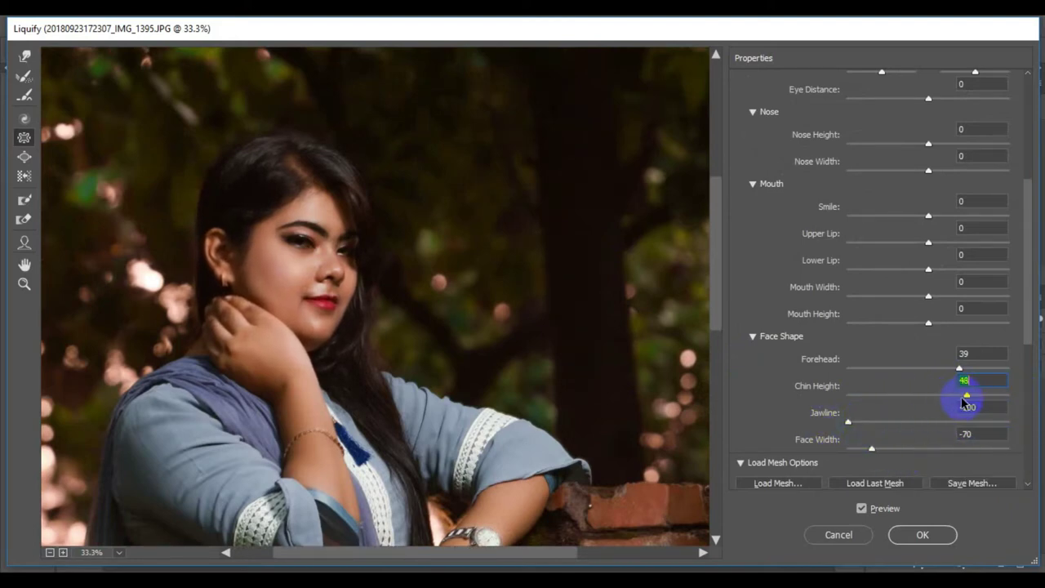
left_click(822, 425)
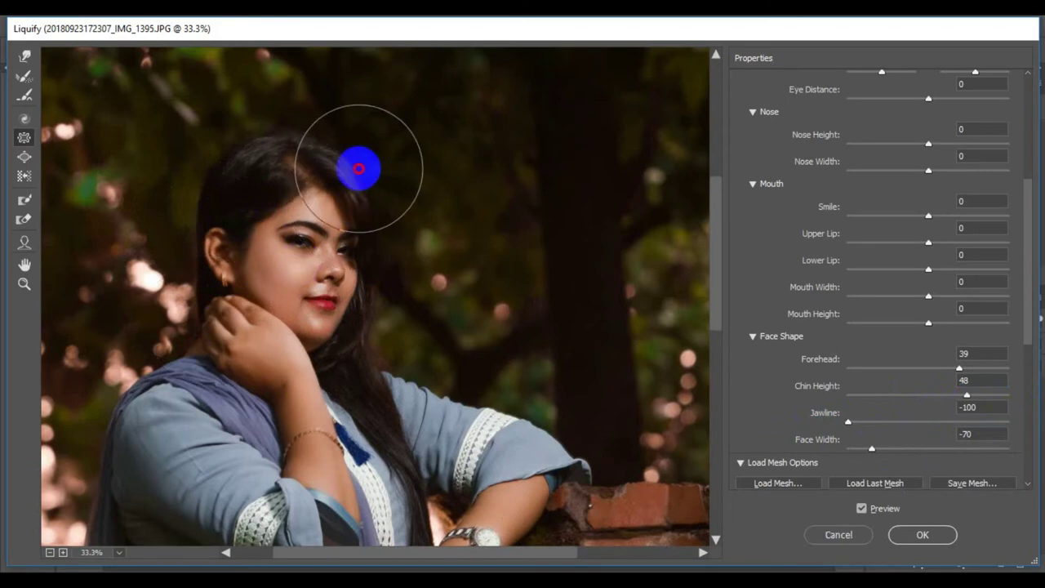
scroll(269, 303, "up", 2)
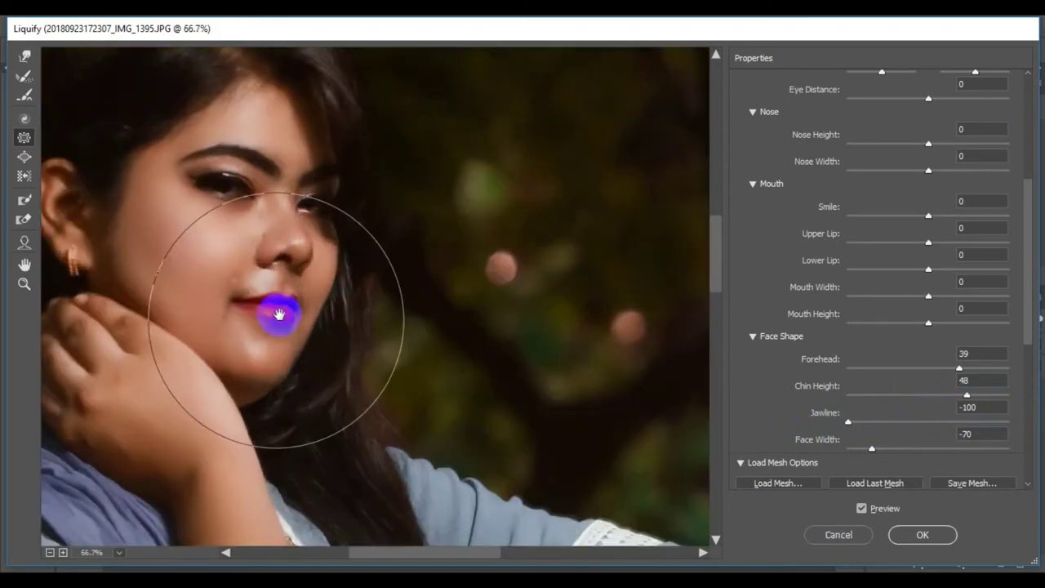
key("[")
key("[")
key("[")
Step: Forward Warp her left cheek and the jaw near her hand inward
left_click(149, 269)
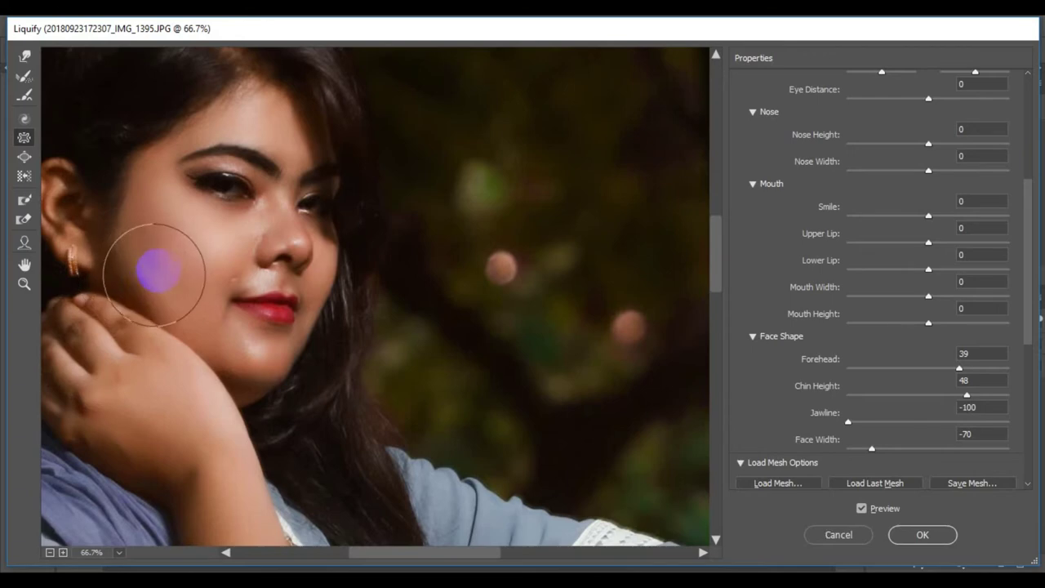
left_click_drag(153, 277, 192, 246)
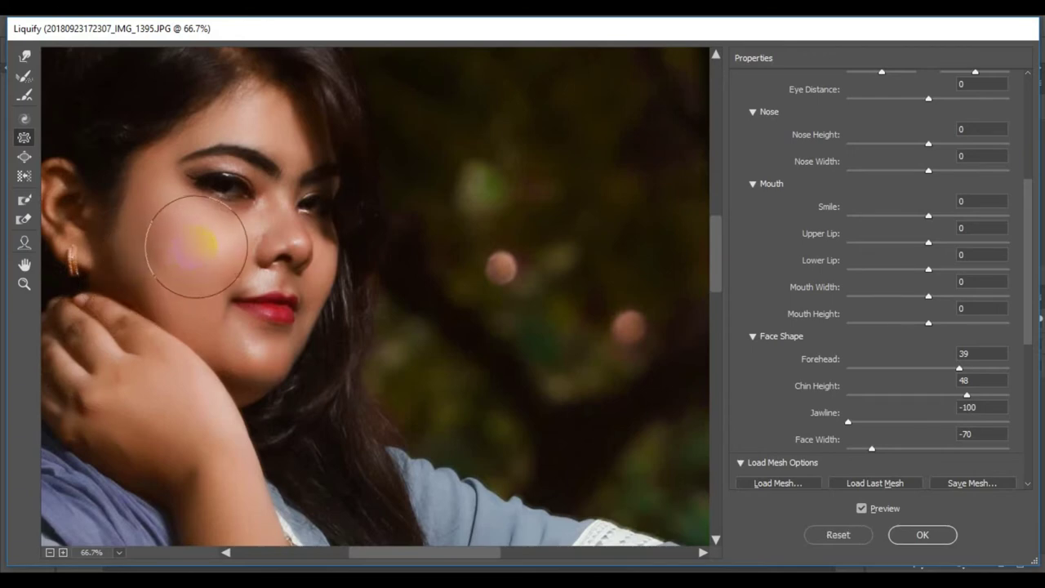
left_click_drag(139, 273, 209, 245)
mouse_move(65, 312)
left_mouse_down()
mouse_move(255, 396)
mouse_move(187, 359)
left_mouse_up()
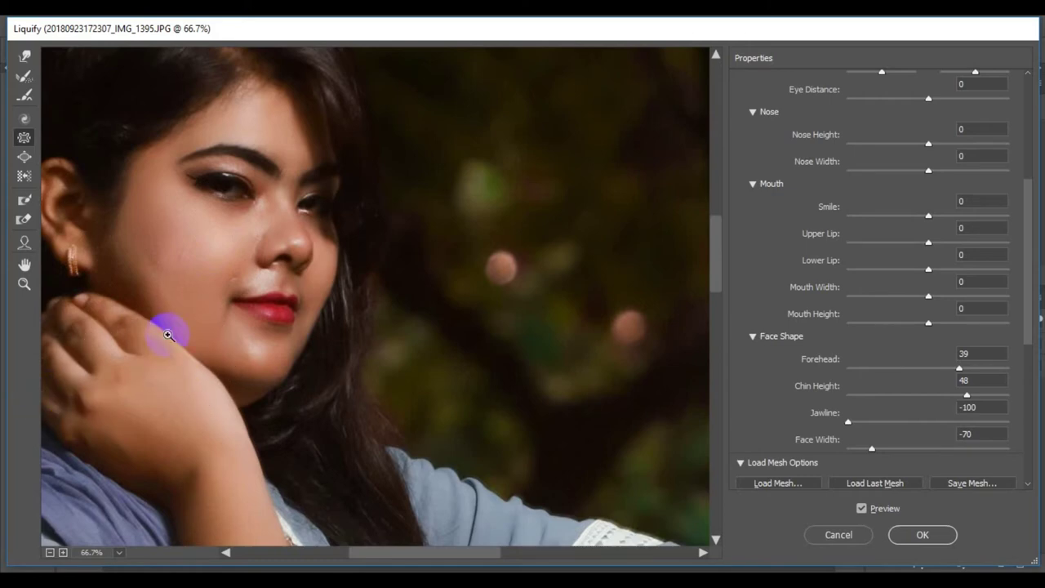
left_click(168, 335, "alt")
left_click(168, 335, "alt")
left_click(167, 335, "alt")
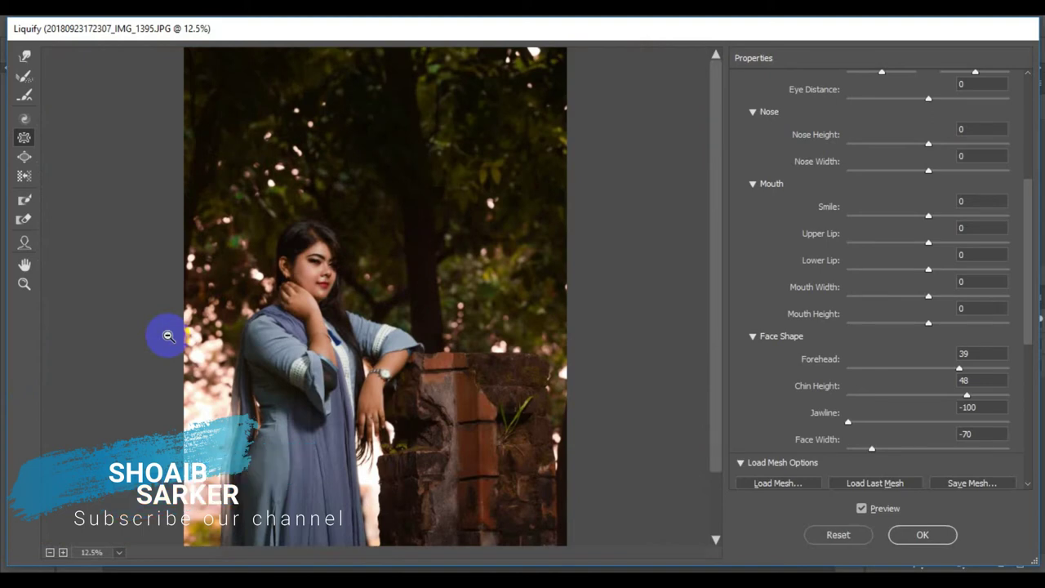
Step: Narrow Face Width to -100, leaving Chin Height at 55
left_click(929, 449)
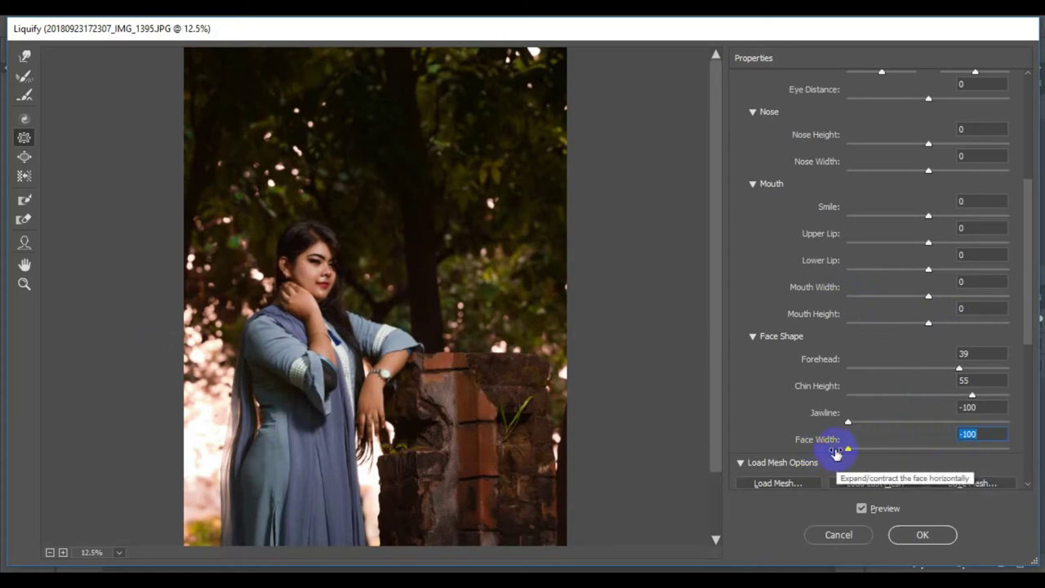
key("ctrl+alt+minus")
key("ctrl+plus")
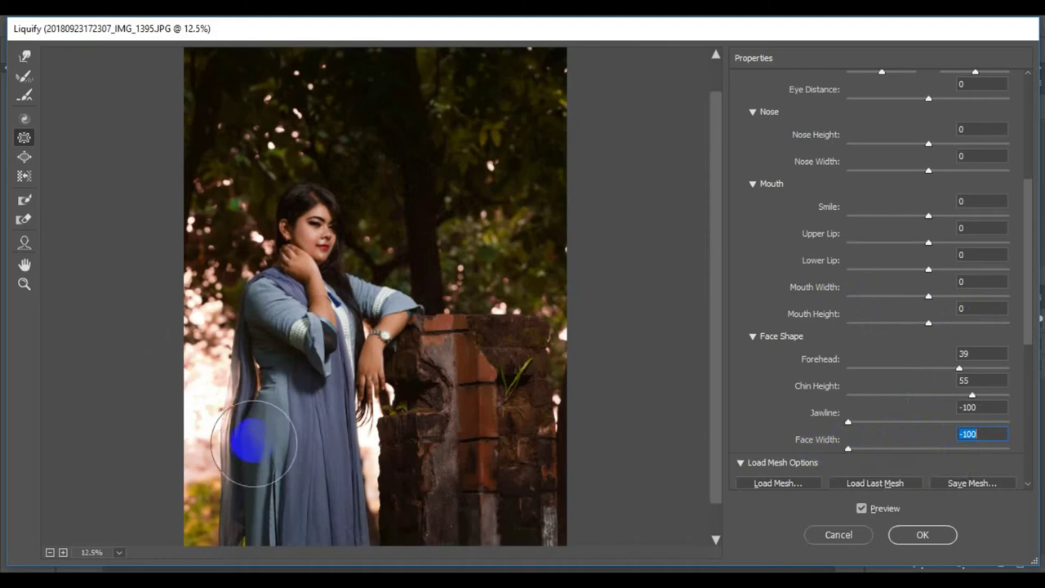
Step: Push the dress inward along her lower body with Forward Warp
mouse_move(253, 440)
left_mouse_down()
mouse_move(254, 463)
mouse_move(266, 362)
mouse_move(327, 405)
left_mouse_up()
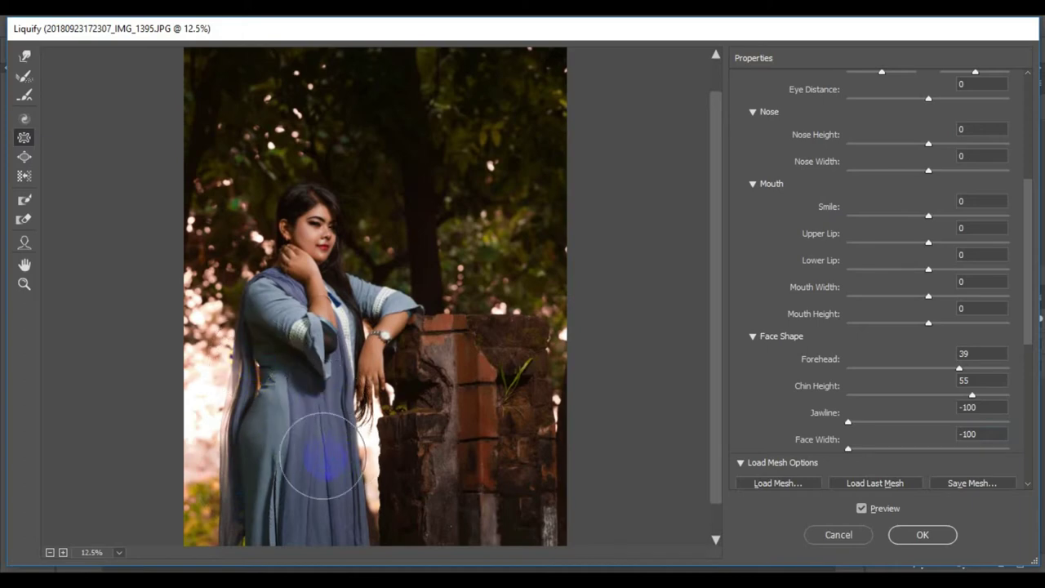
key("ctrl+plus")
key("ctrl+plus")
key("ctrl+plus")
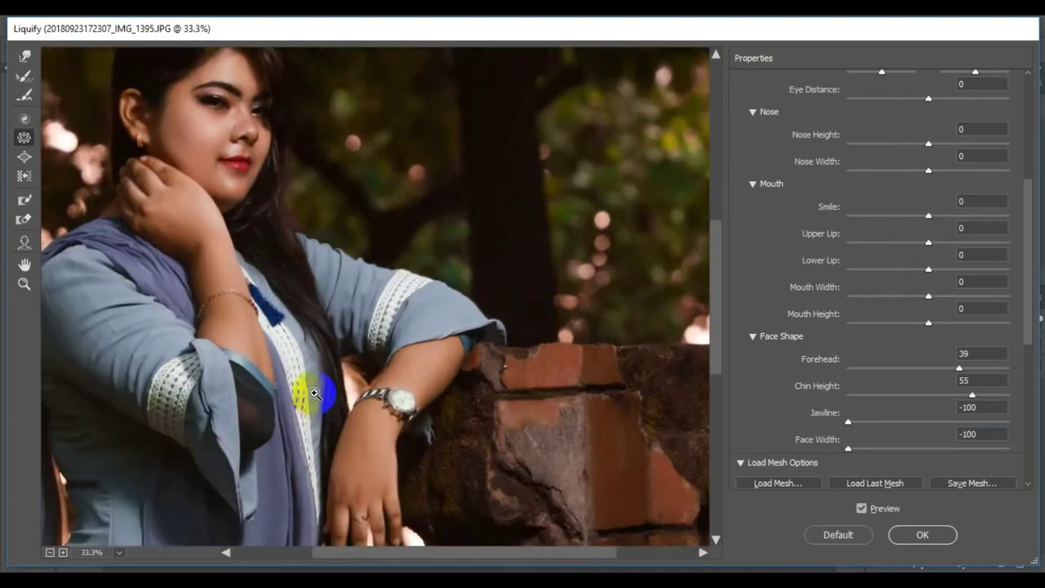
scroll(314, 395, "down", 3)
scroll(314, 395, "down", 2)
scroll(314, 395, "up", 4)
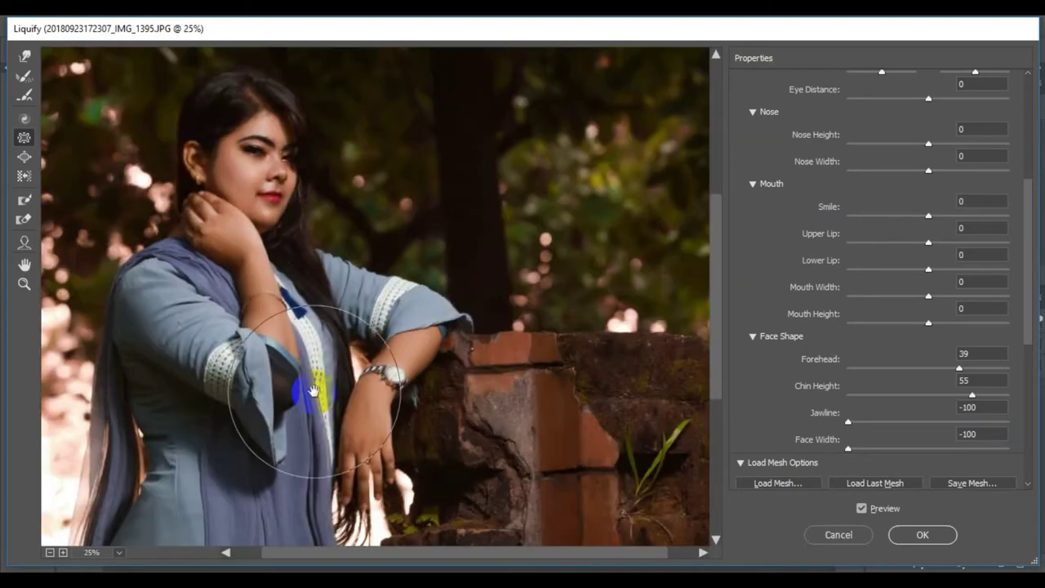
mouse_move(313, 391)
left_mouse_down()
mouse_move(397, 245)
mouse_move(400, 216)
left_mouse_up()
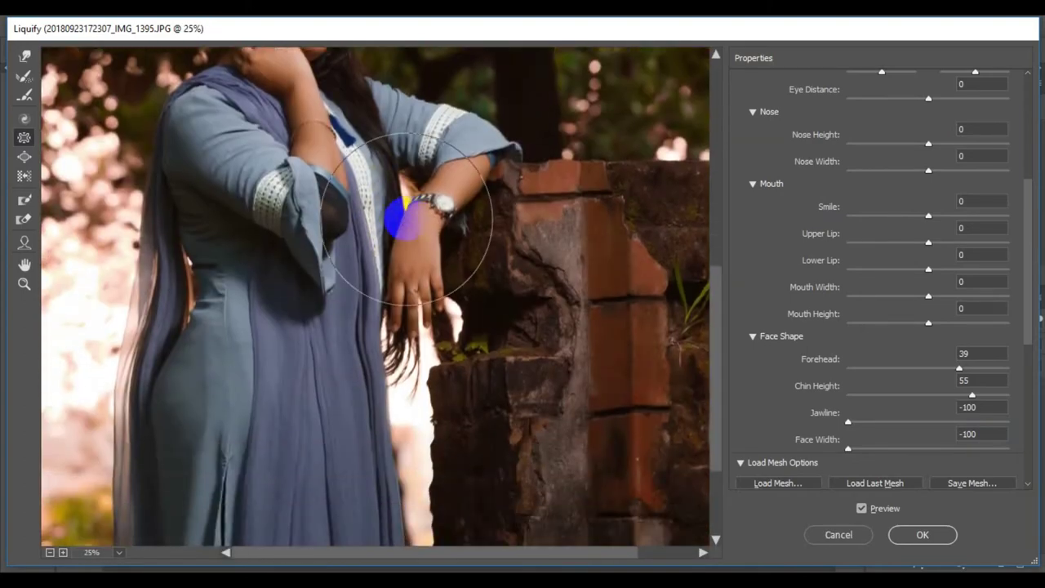
Step: Pull in the hip outline, undoing an unwanted warp stroke
key("alt")
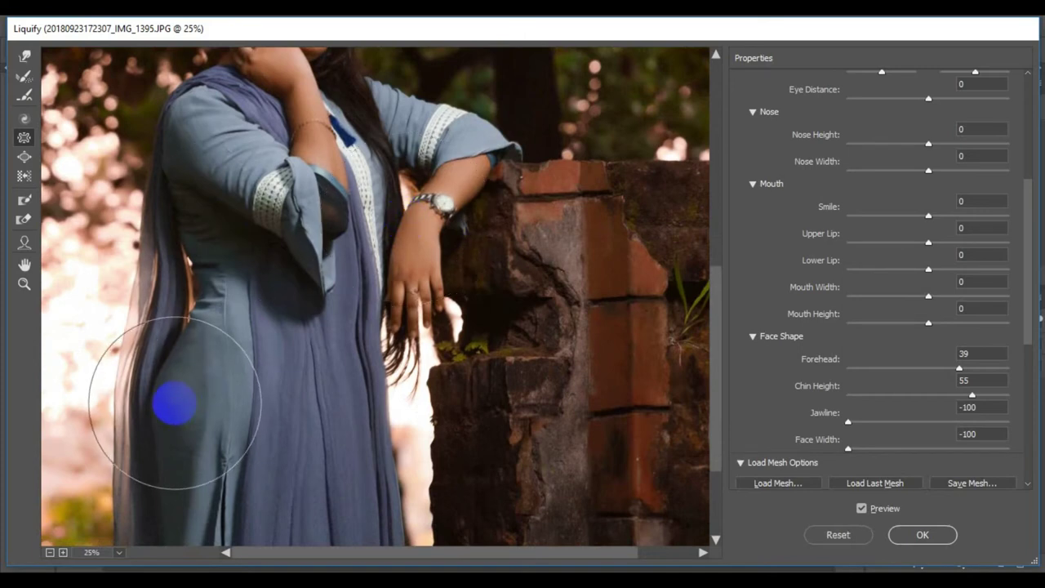
left_click(167, 397, "alt")
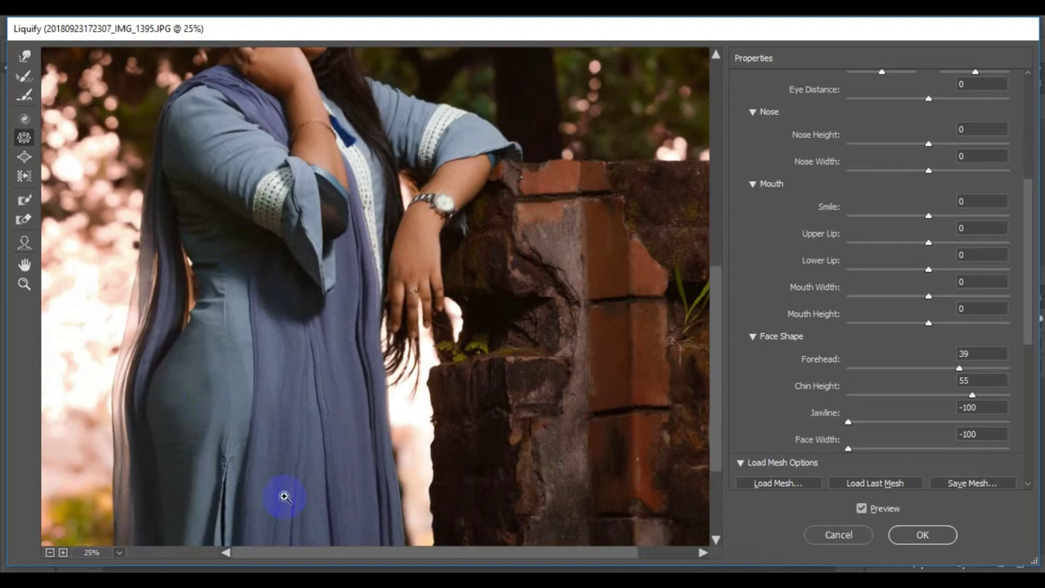
key("ctrl+z")
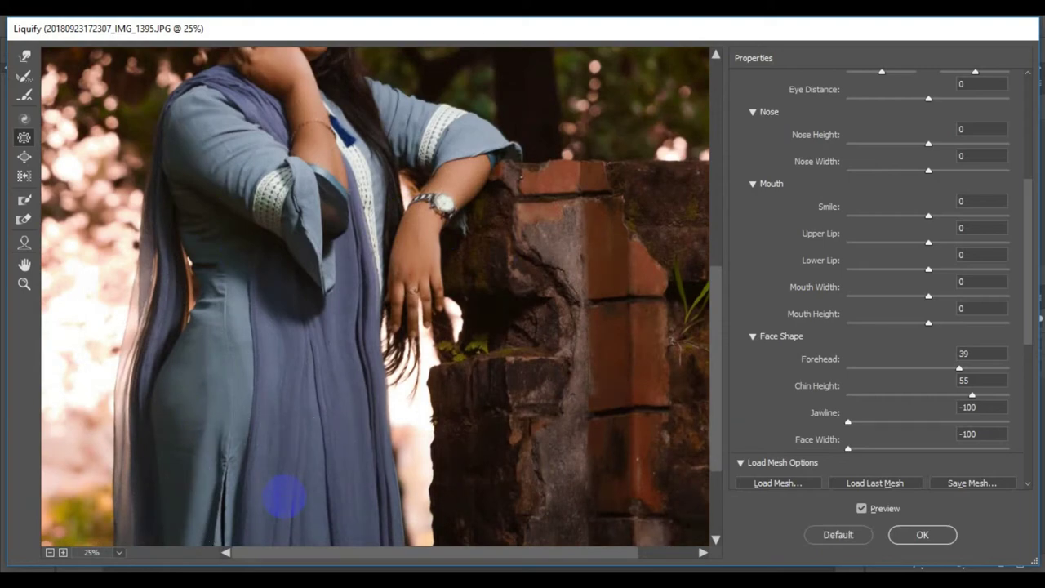
left_click_drag(245, 198, 252, 354)
scroll(252, 354, "up", 1)
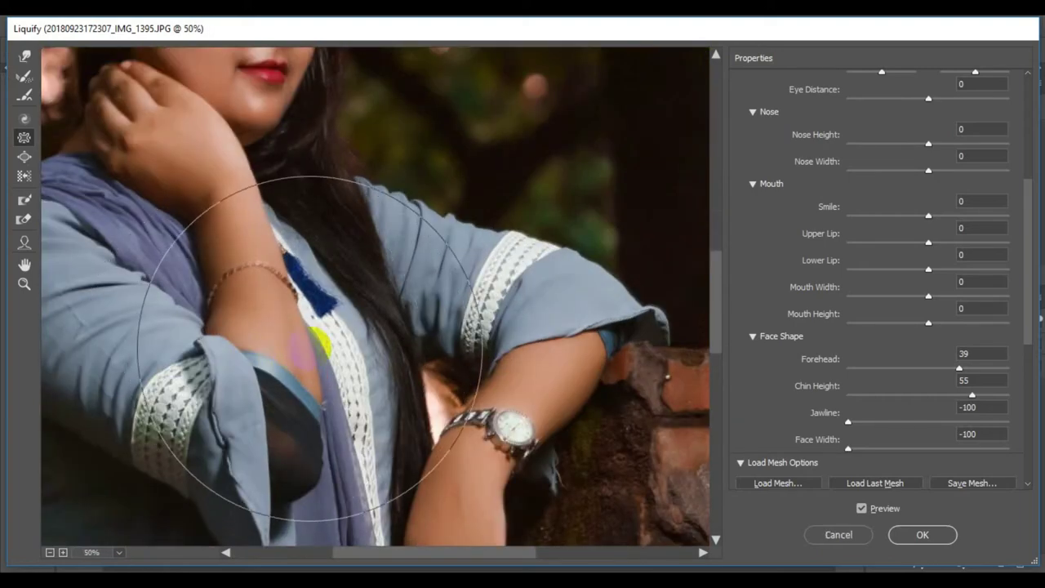
Step: Shrink the warp brush and push in the body beside her arm
key("bracketleft")
key("bracketleft")
key("bracketleft")
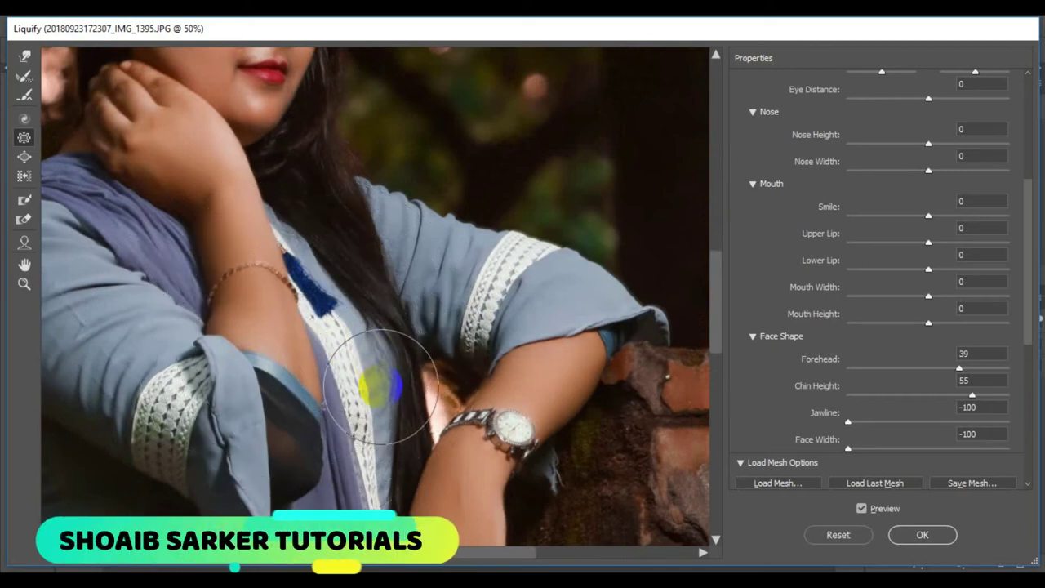
key("alt")
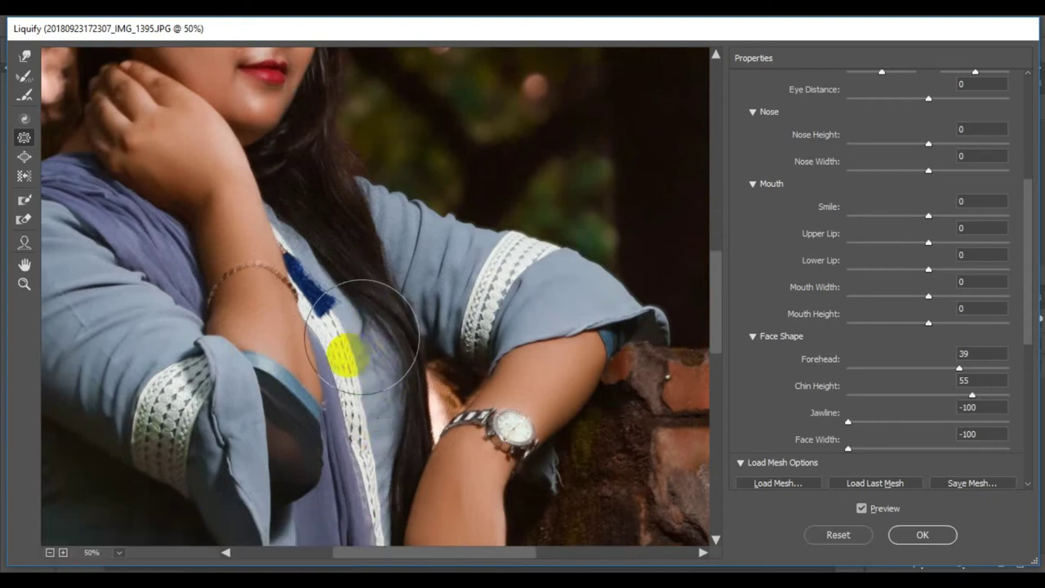
left_click_drag(306, 346, 288, 355)
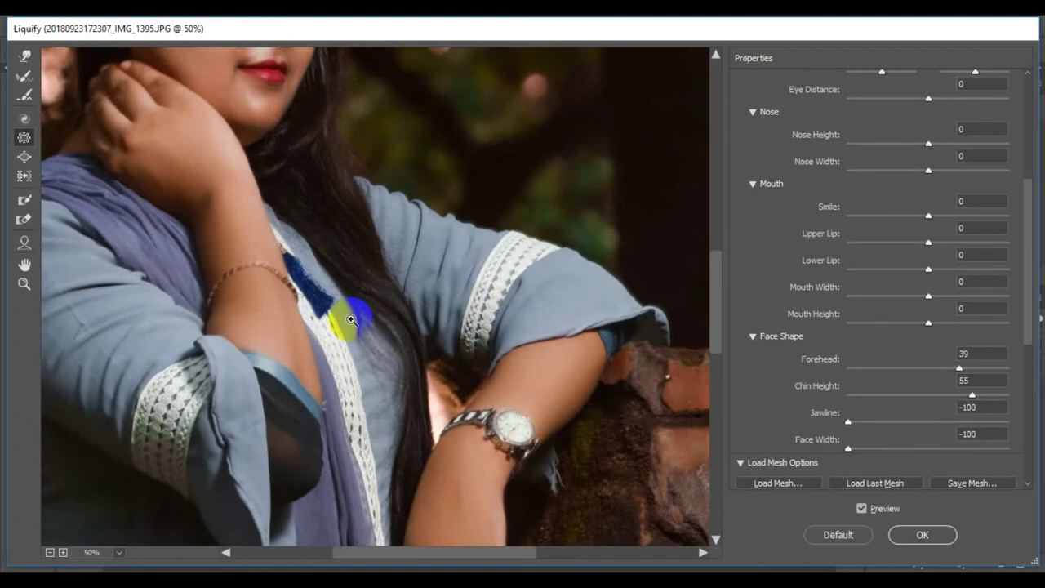
Step: Push her left waist inward, then enlarge the brush and zoom out to view the whole figure
left_click(351, 318, "alt")
left_click(351, 318, "ctrl")
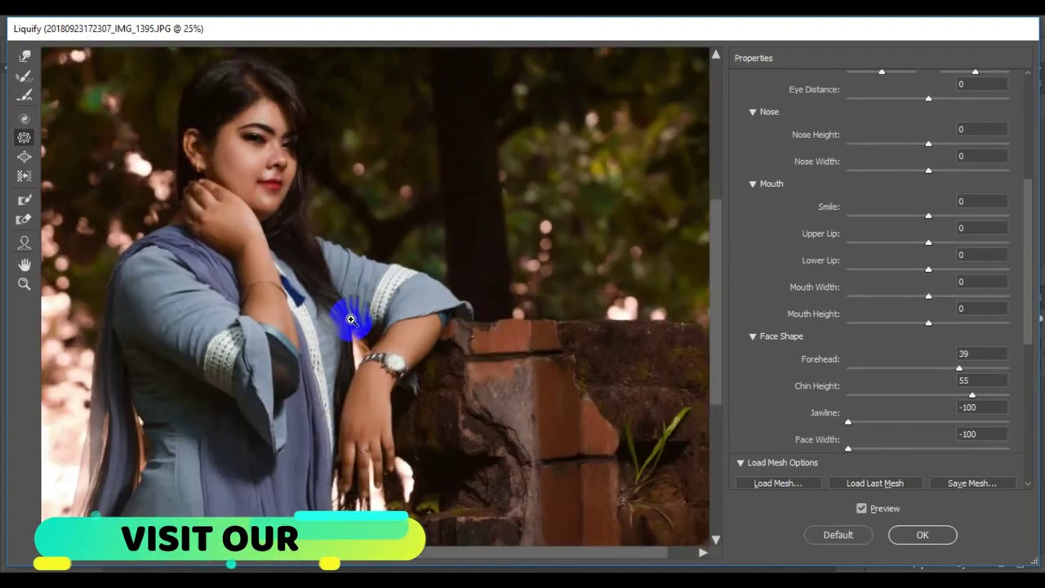
mouse_move(128, 401)
left_mouse_down()
mouse_move(153, 397)
mouse_move(141, 490)
mouse_move(167, 441)
mouse_move(136, 373)
mouse_move(128, 315)
mouse_move(123, 327)
mouse_move(163, 327)
mouse_move(175, 349)
mouse_move(222, 355)
mouse_move(175, 329)
mouse_move(242, 333)
left_mouse_up()
key("bracketright")
key("bracketright")
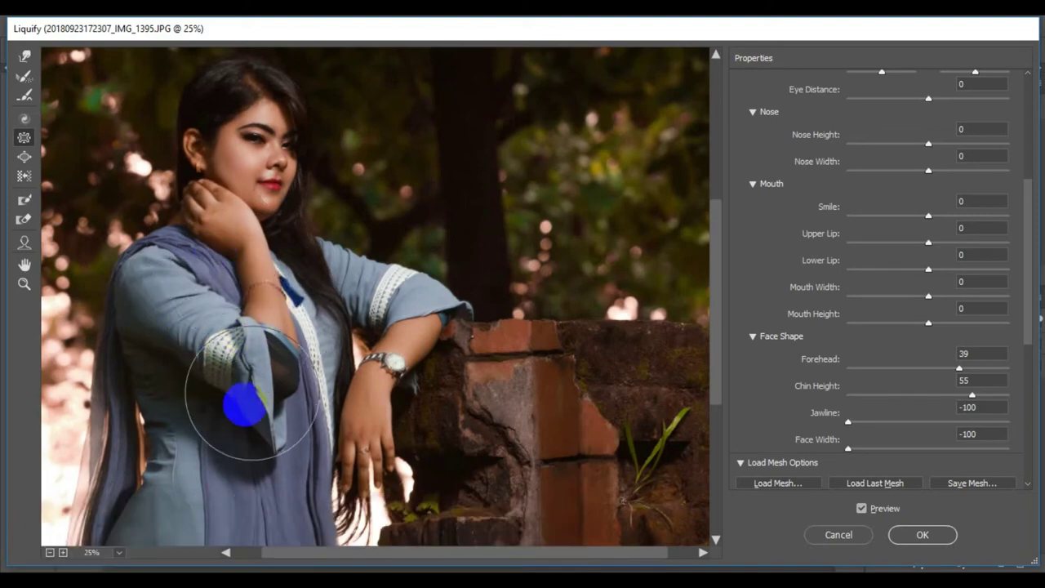
key("alt")
left_click(245, 404, "ctrl+alt")
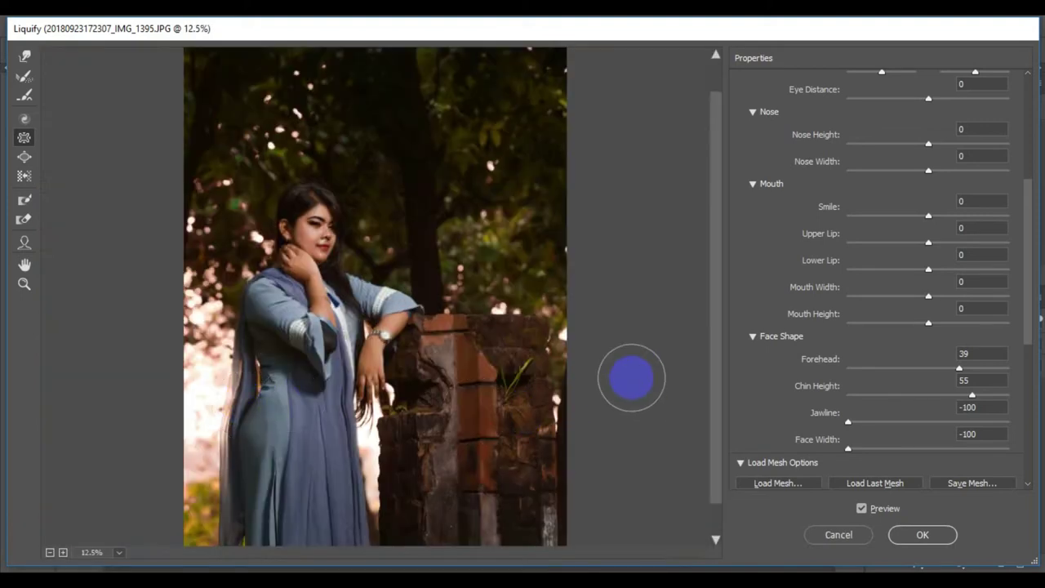
Step: Commit the Liquify slimming and toggle Background copy 3 repeatedly to compare before and after
left_click(924, 536)
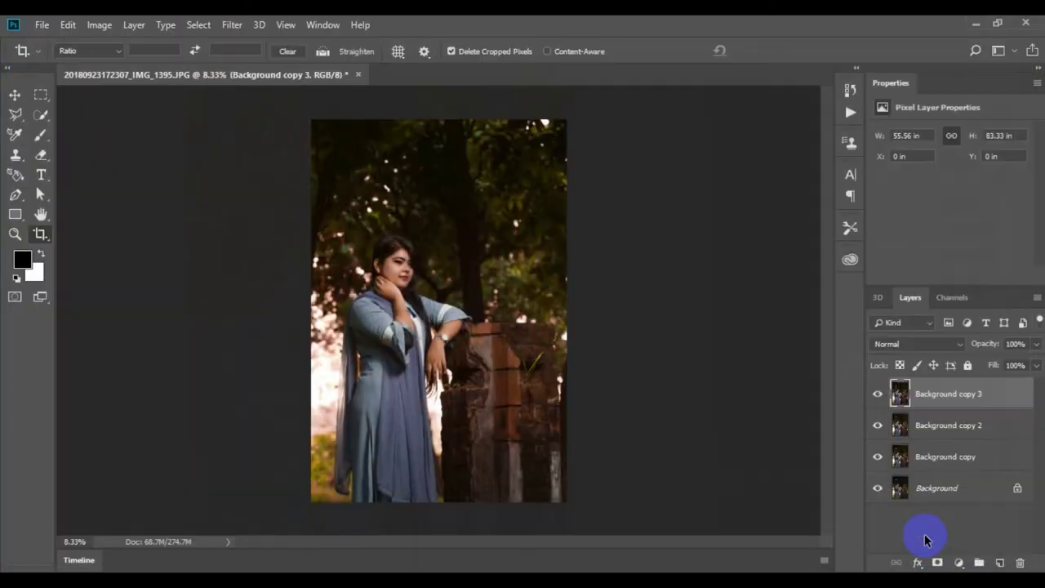
left_click(878, 395)
left_click(878, 394)
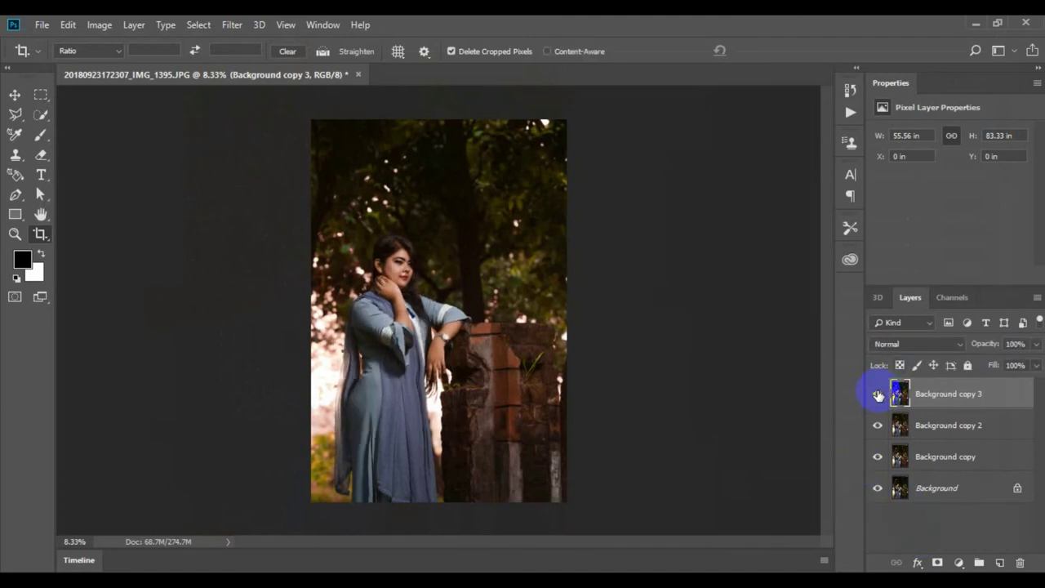
left_click(877, 395)
left_click(877, 395)
left_click(878, 394)
left_click(878, 394)
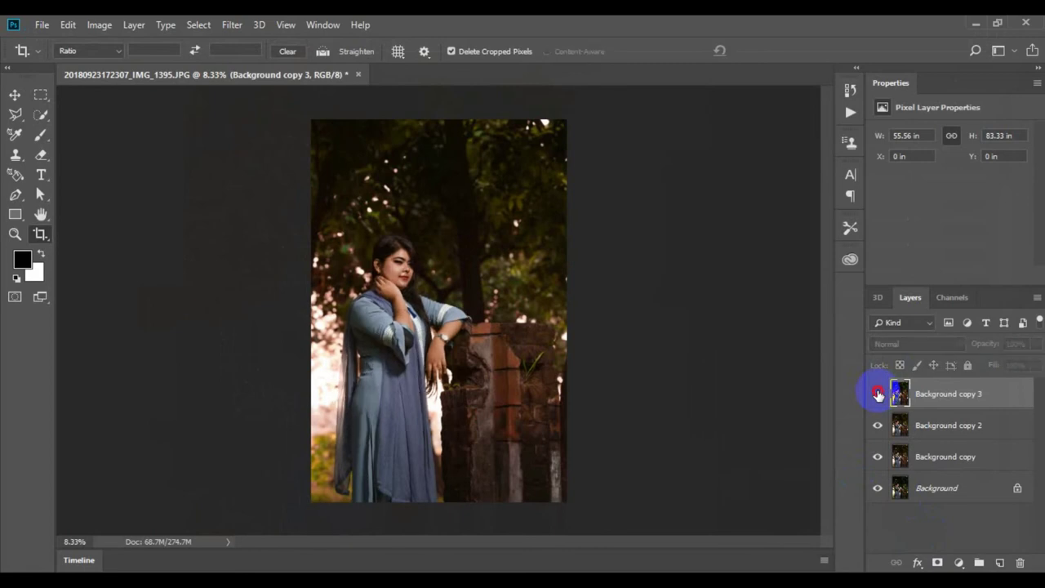
left_click(878, 394)
left_click(877, 394)
Step: Finish the comparison, then raise Camera Raw Exposure to +0.25 and Contrast to +18
left_click(878, 394)
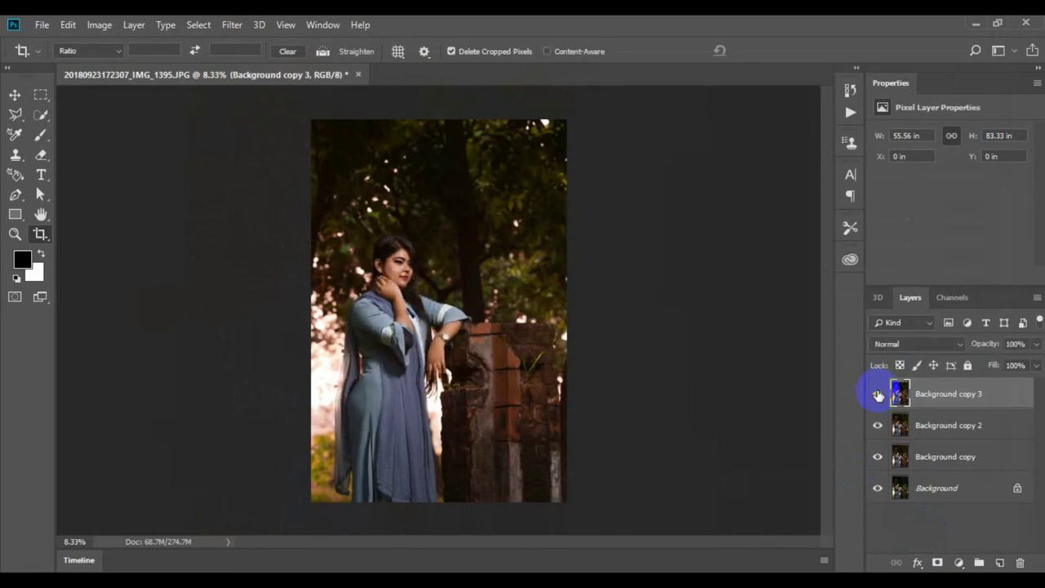
left_click(878, 395)
left_click(877, 394)
left_click(878, 395)
left_click(878, 394)
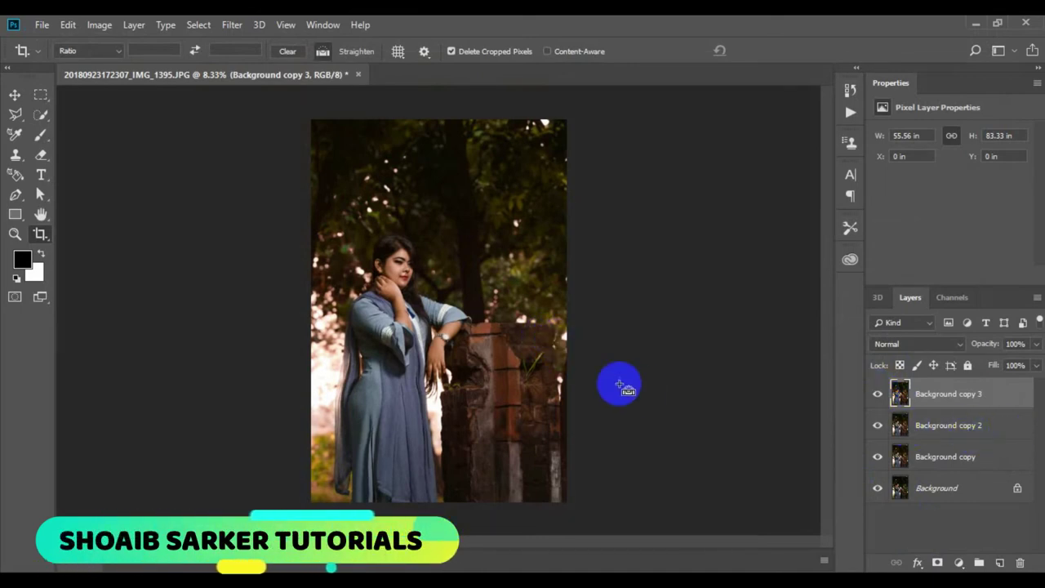
key("ctrl+shift+a")
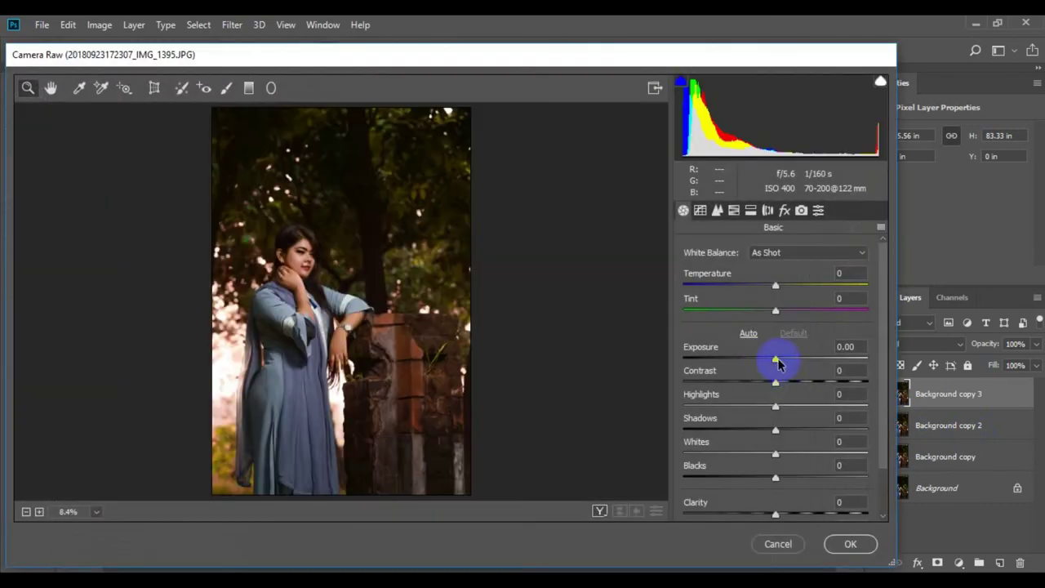
left_click_drag(775, 359, 792, 382)
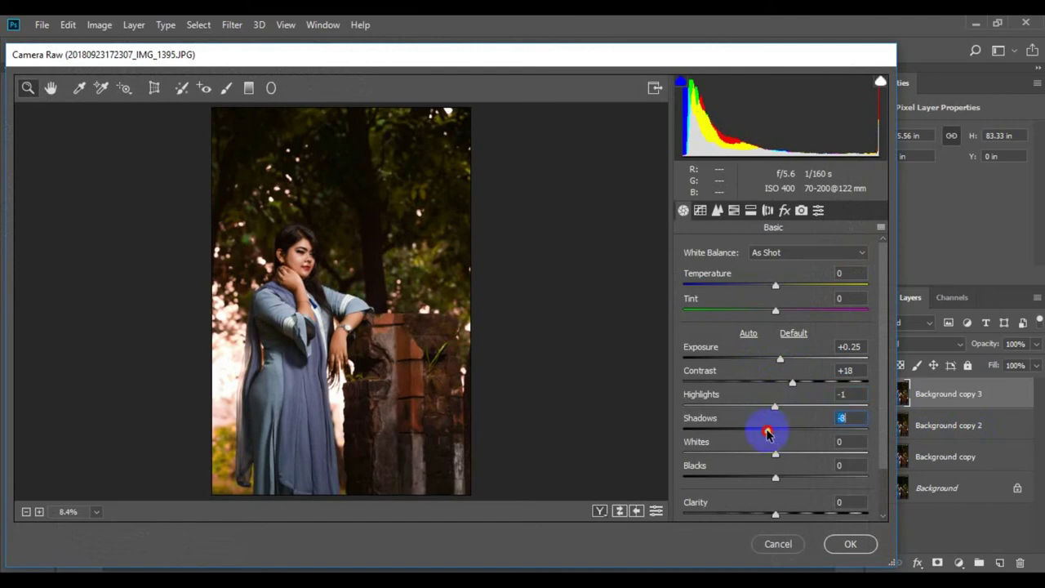
Step: In HSL Saturation, set Yellows to +100 and Reds to +18
left_click(734, 211)
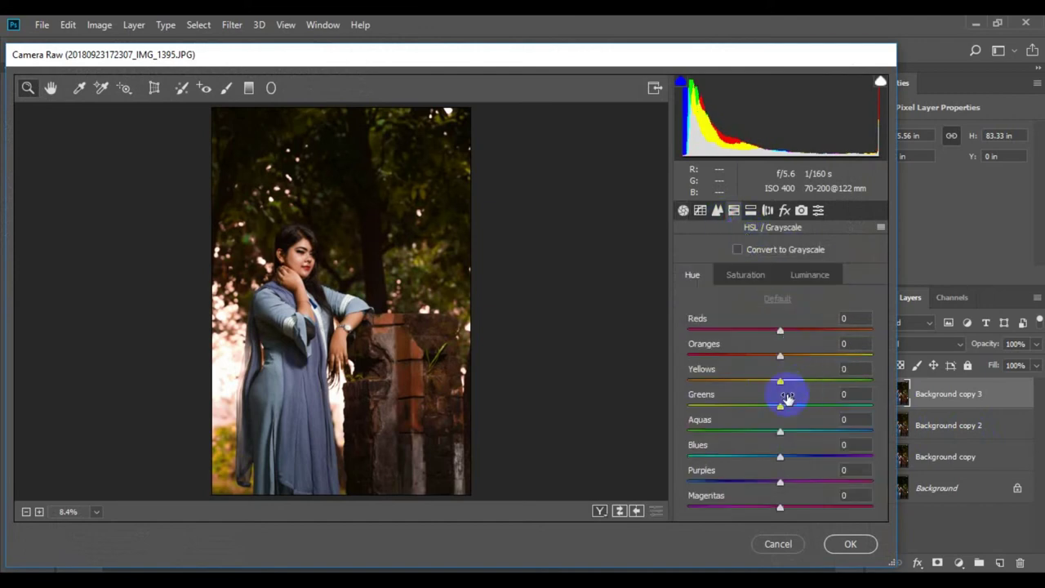
left_click(747, 284)
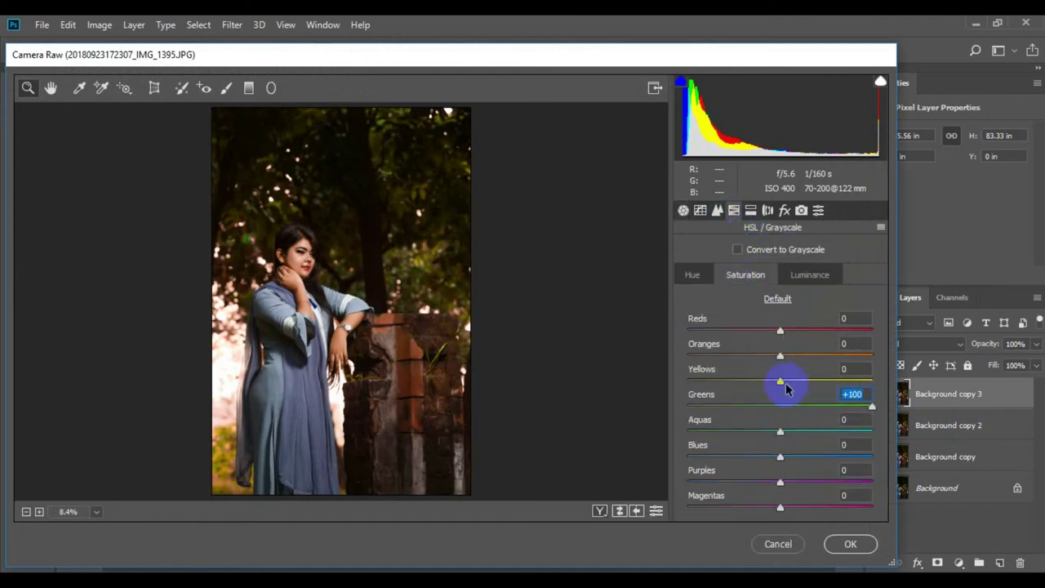
left_click_drag(780, 380, 868, 381)
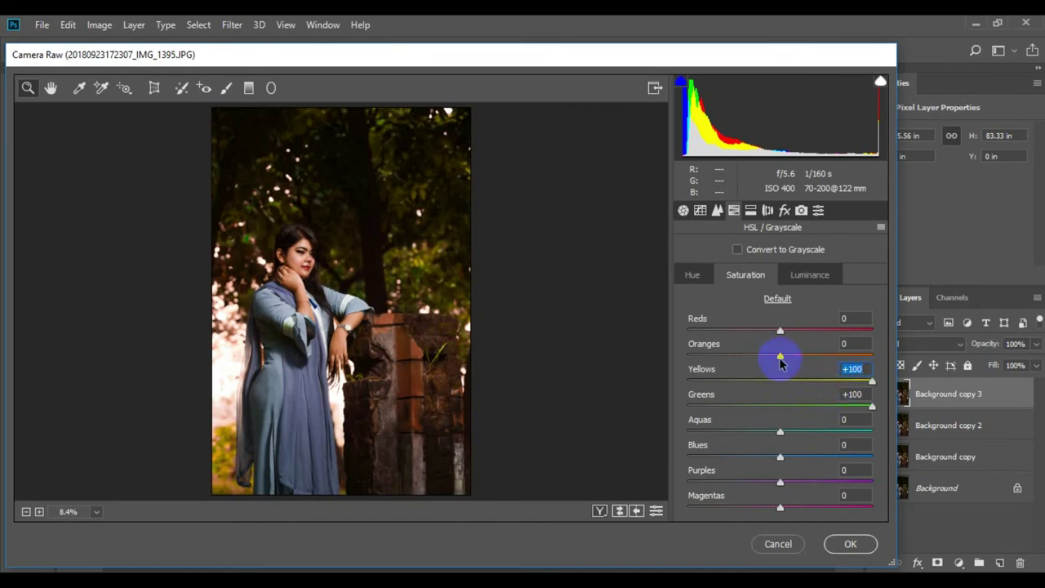
left_click_drag(780, 330, 795, 333)
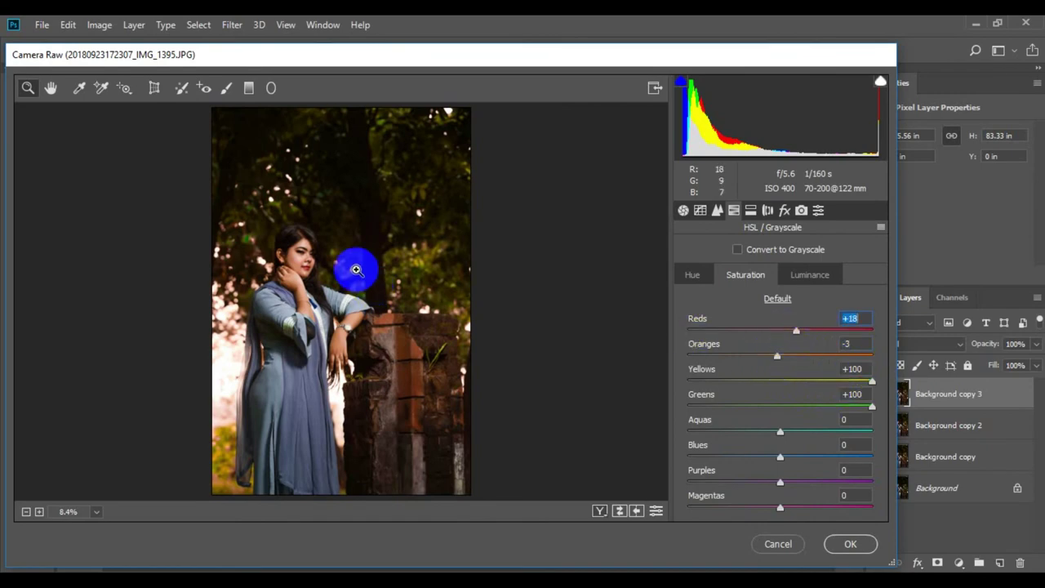
Step: Zoom in to check the woman's face, then apply the Camera Raw adjustments
left_click(296, 256)
left_click(269, 308)
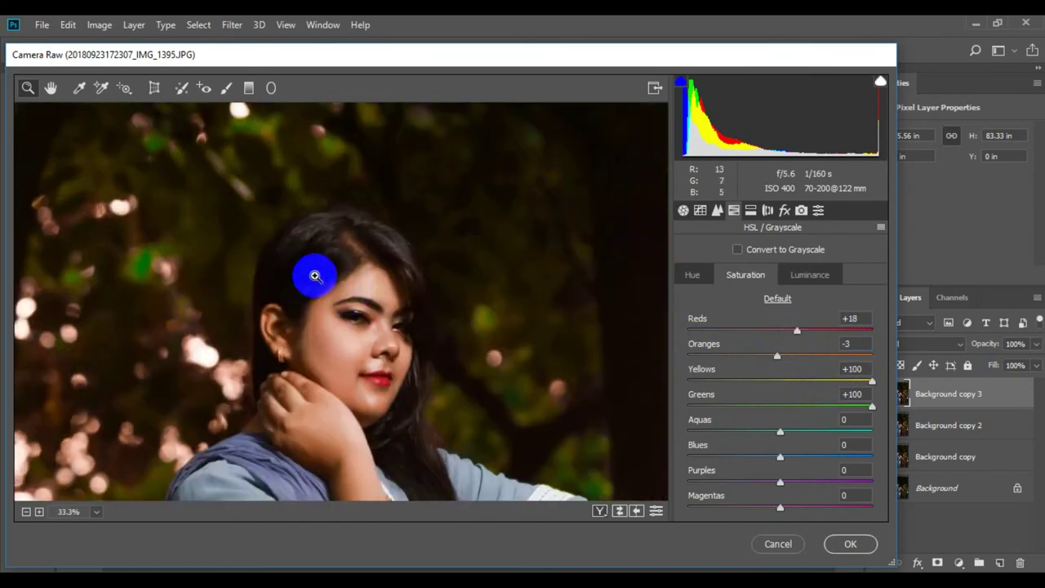
left_click(345, 343)
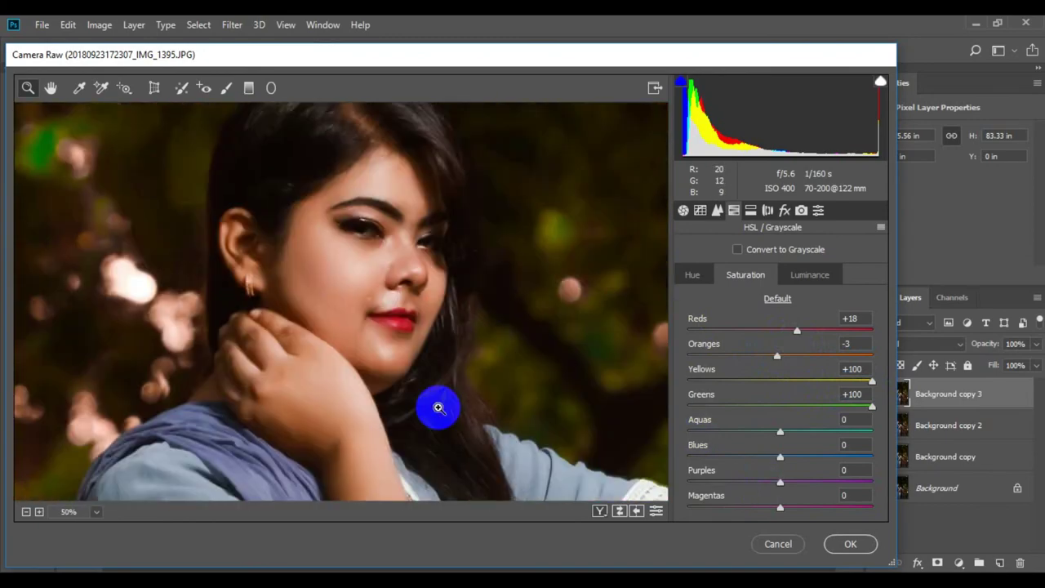
left_click(850, 544)
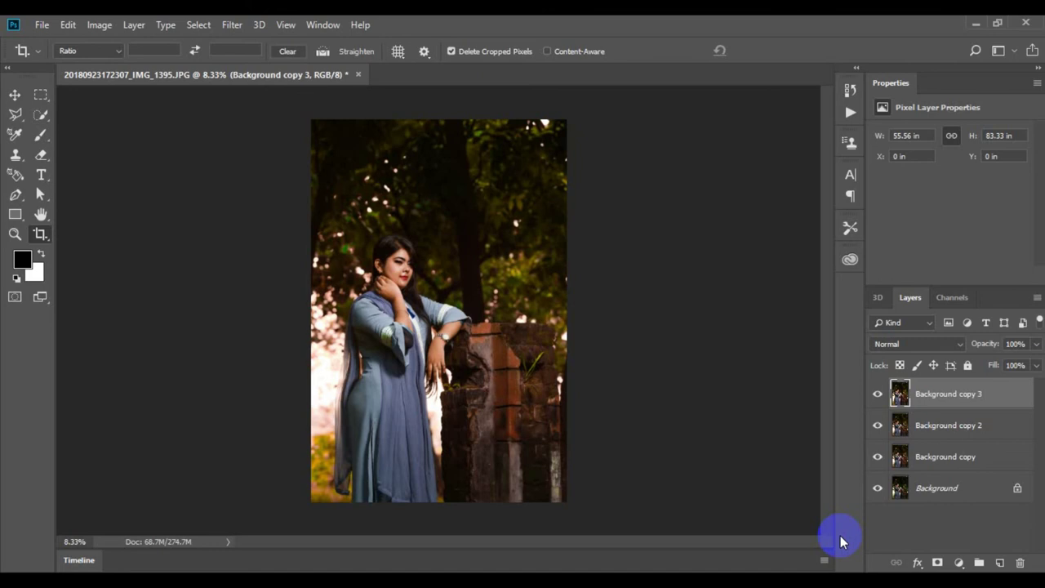
Step: Show Background copy 3 and add a Fuji ETERNA 250D Kodak 2395 Color Lookup layer at 50% opacity
left_click(878, 395)
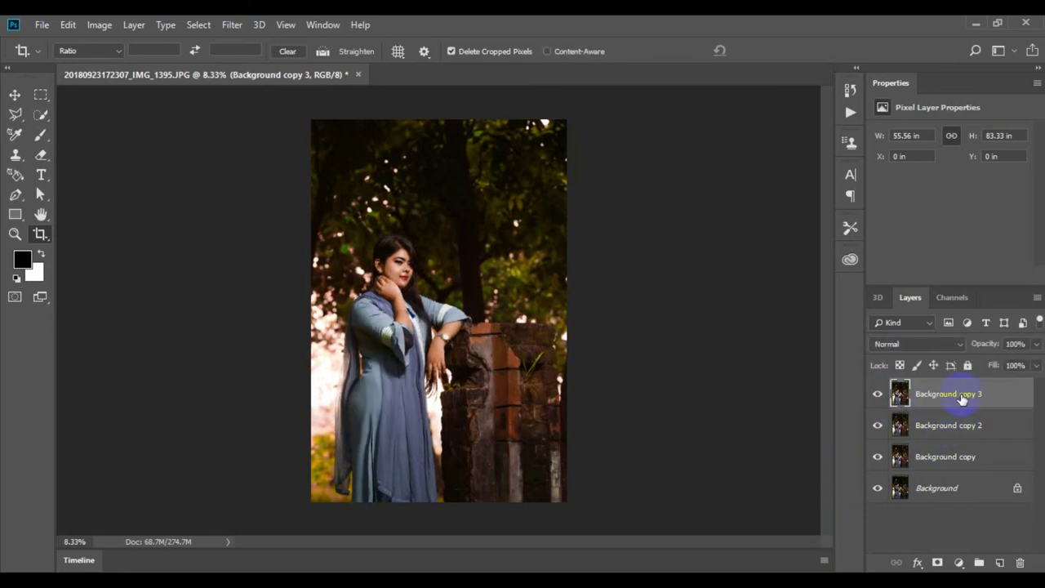
left_click(960, 563)
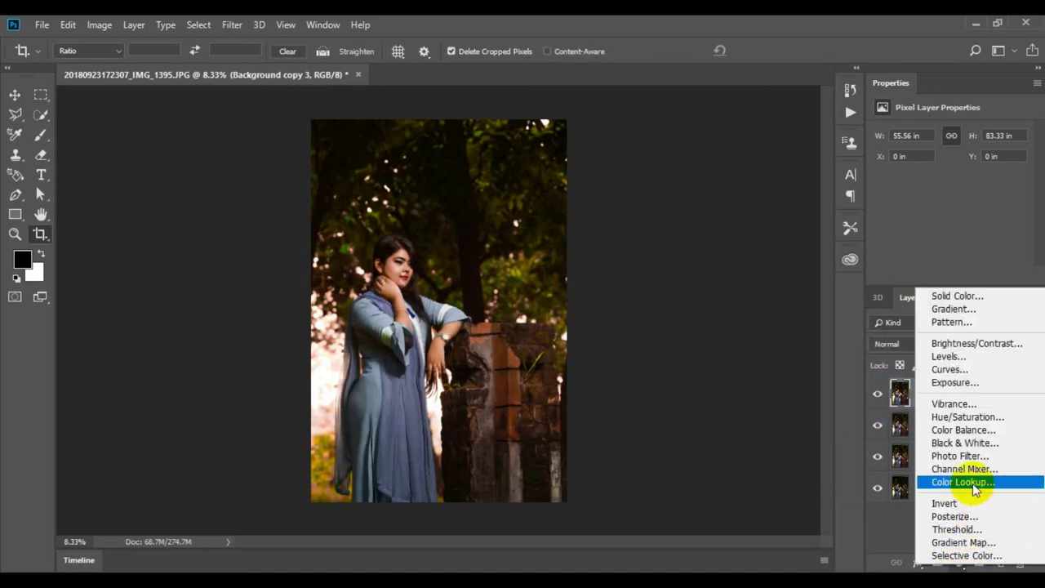
left_click(963, 483)
left_click(971, 135)
left_click(919, 356)
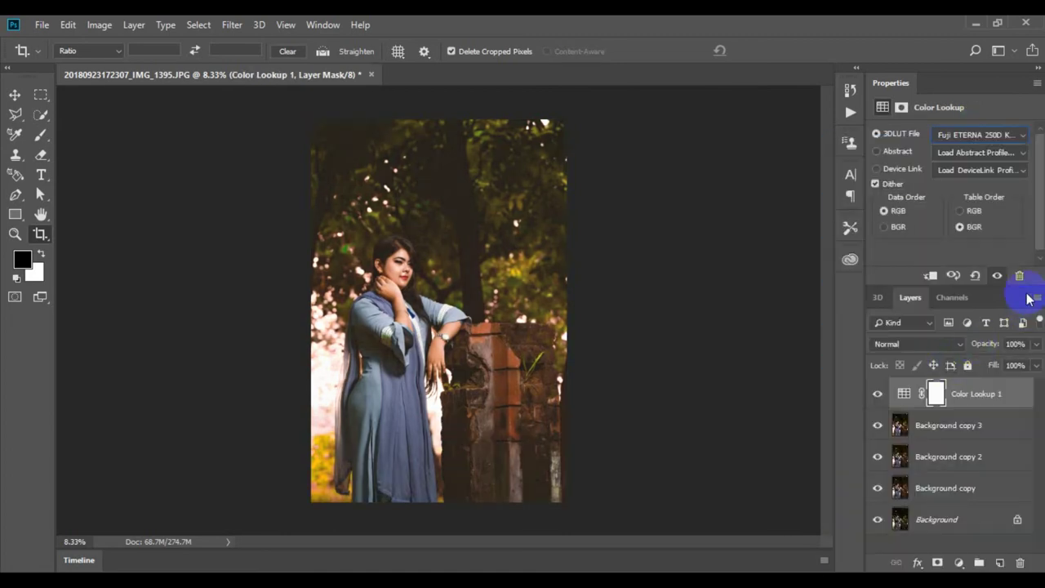
left_click(1023, 344)
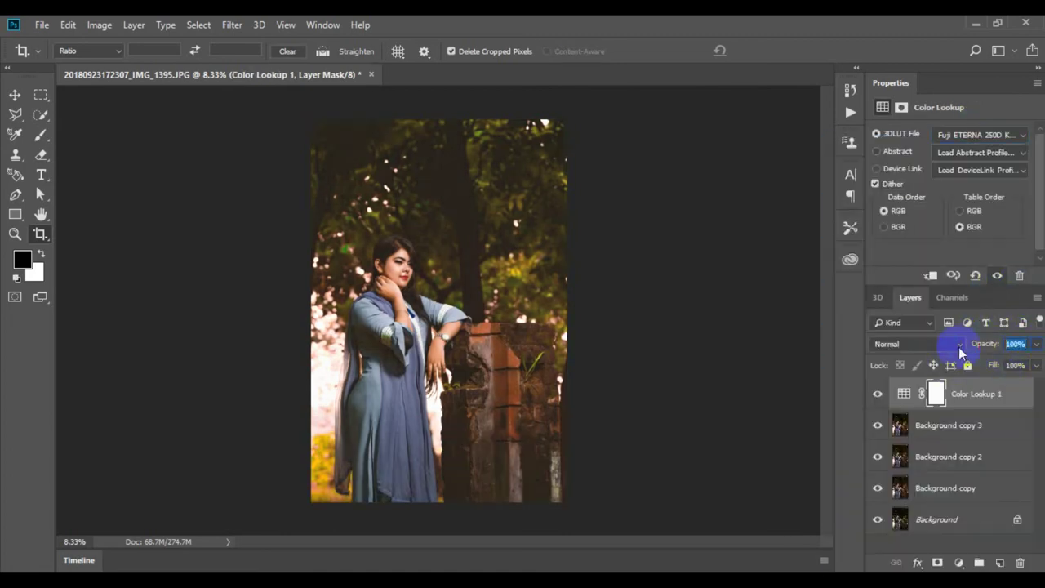
type("50")
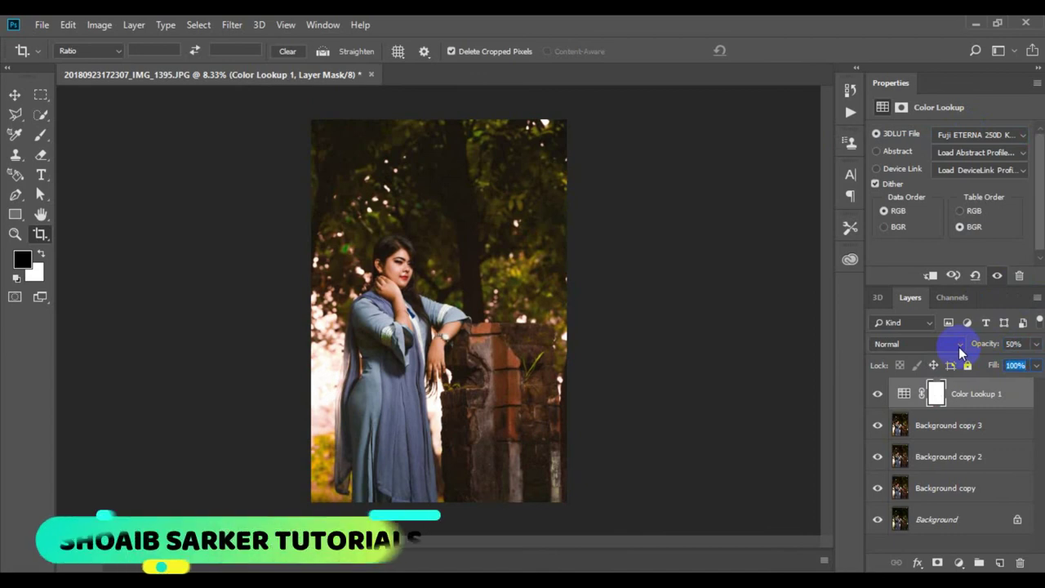
key("Tab")
type("50")
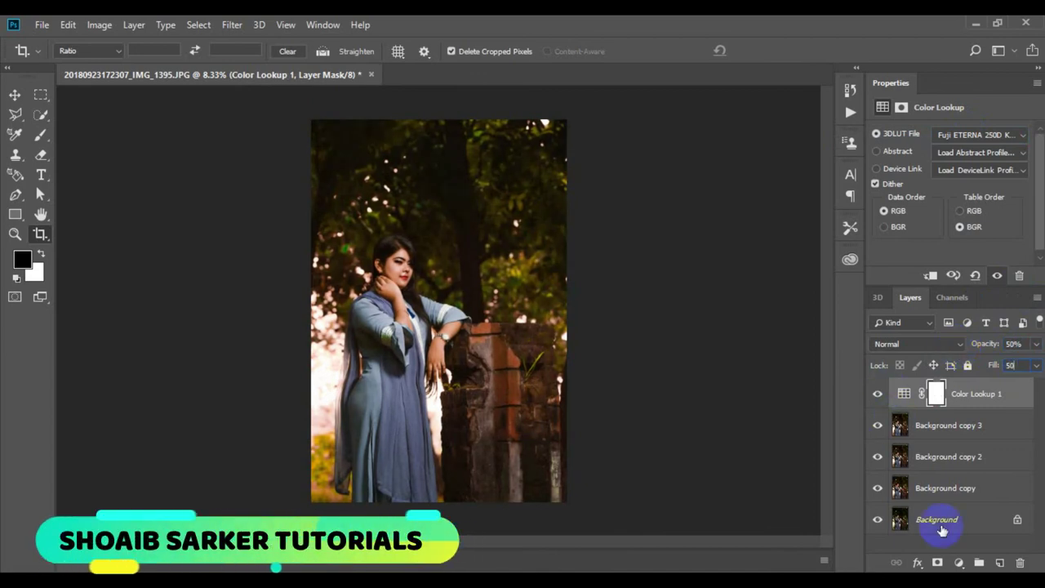
Step: Add an Exposure adjustment layer and reselect Background copy 3
left_click(958, 562)
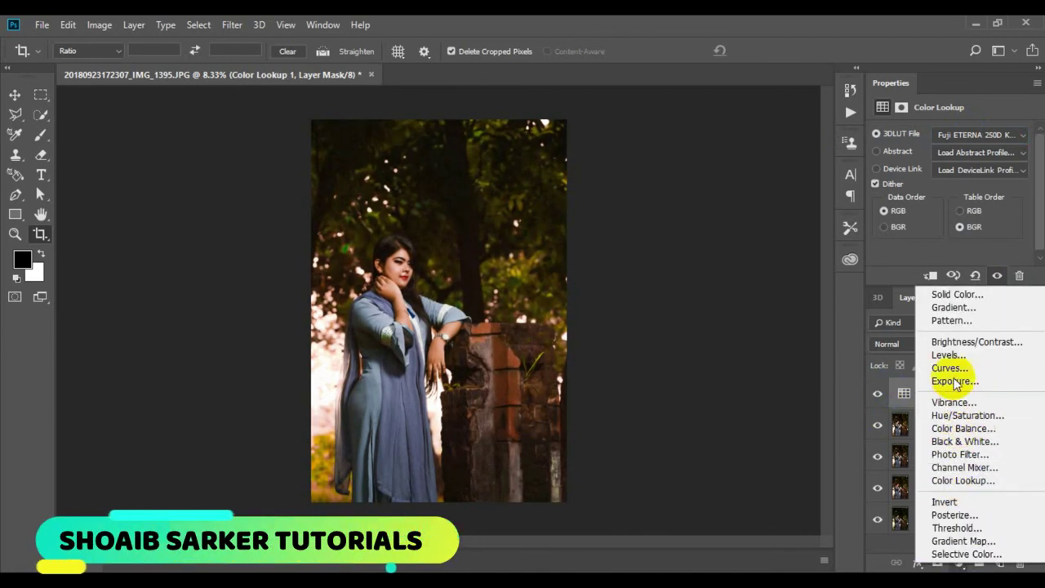
left_click(954, 381)
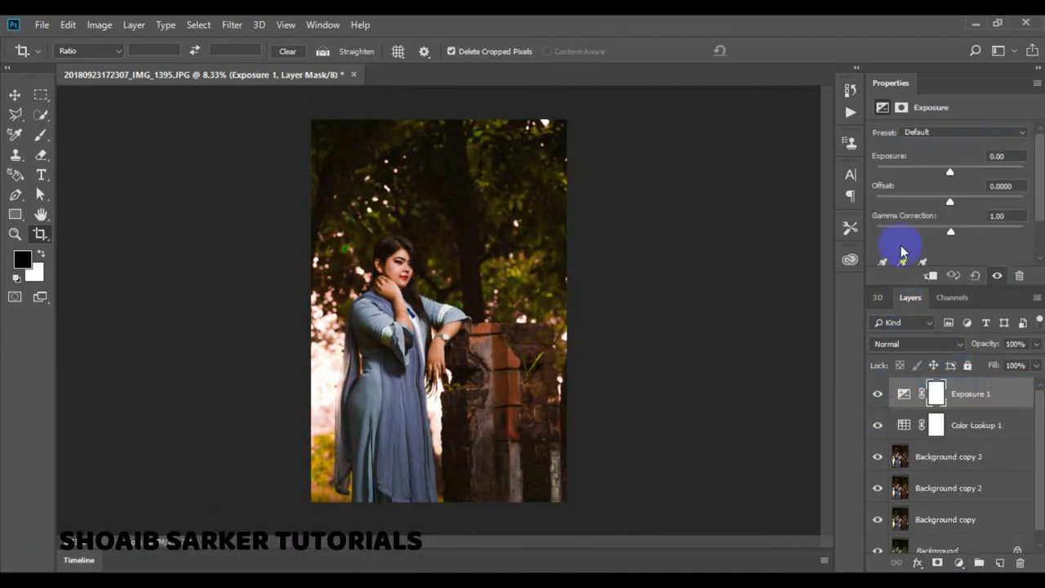
left_click(957, 462)
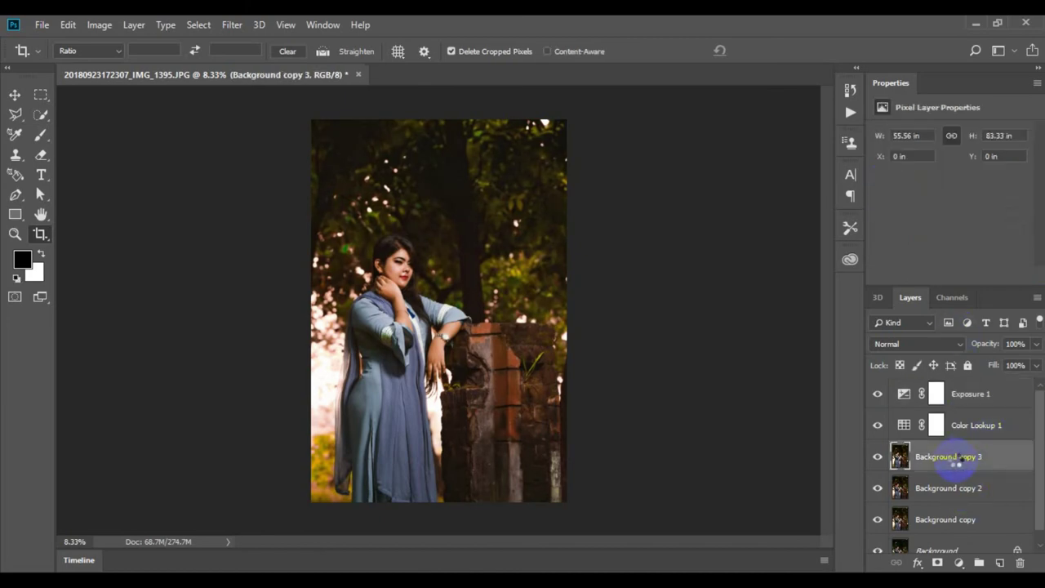
Step: Apply a Camera Raw post-crop vignette with Amount -33 and Midpoint 46 to Background copy 3
key("ctrl+shift+a")
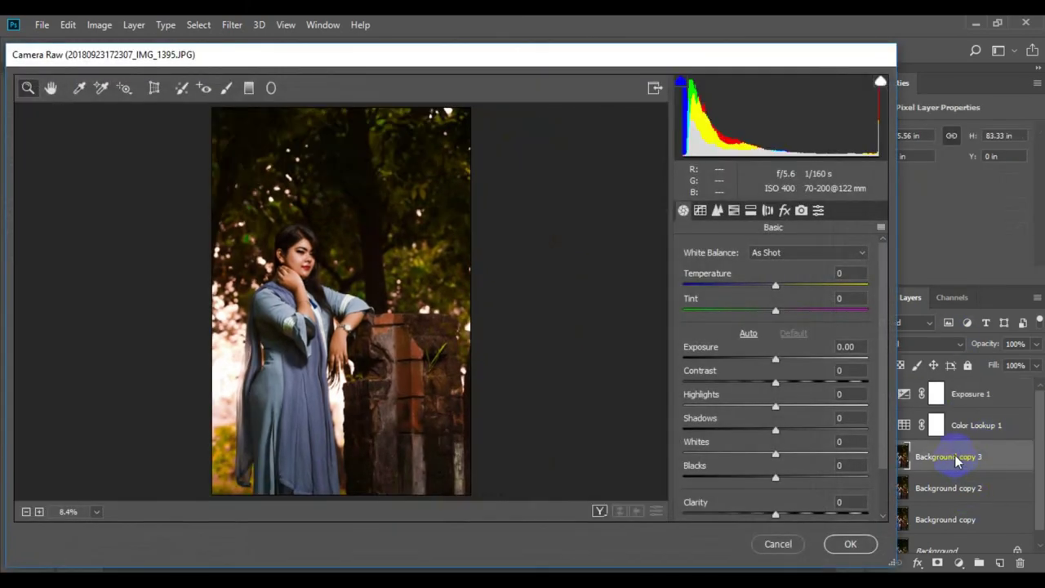
left_click(785, 210)
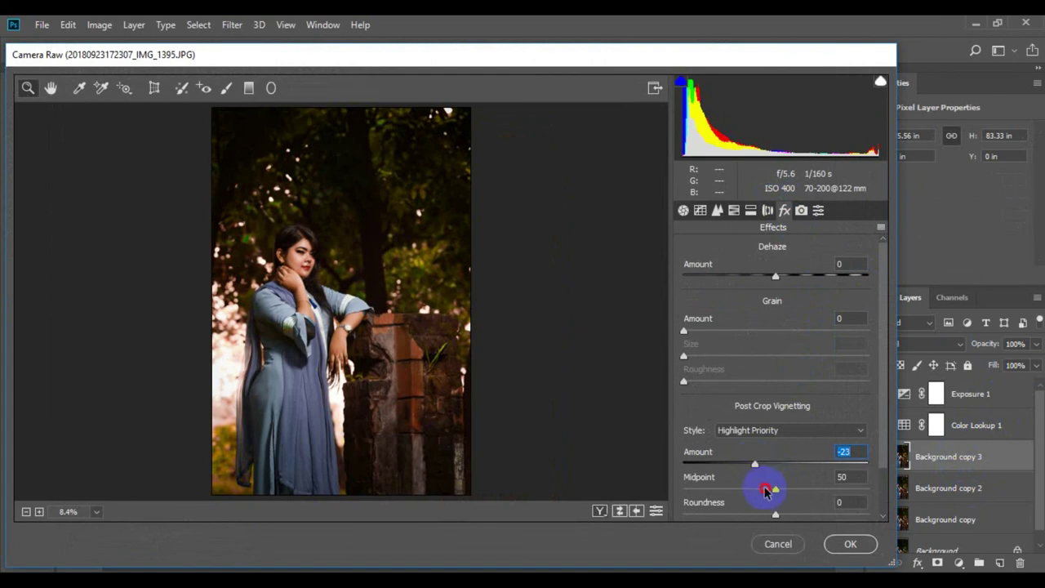
mouse_move(765, 490)
left_mouse_down()
mouse_move(753, 490)
mouse_move(741, 466)
mouse_move(772, 490)
mouse_move(747, 463)
left_mouse_up()
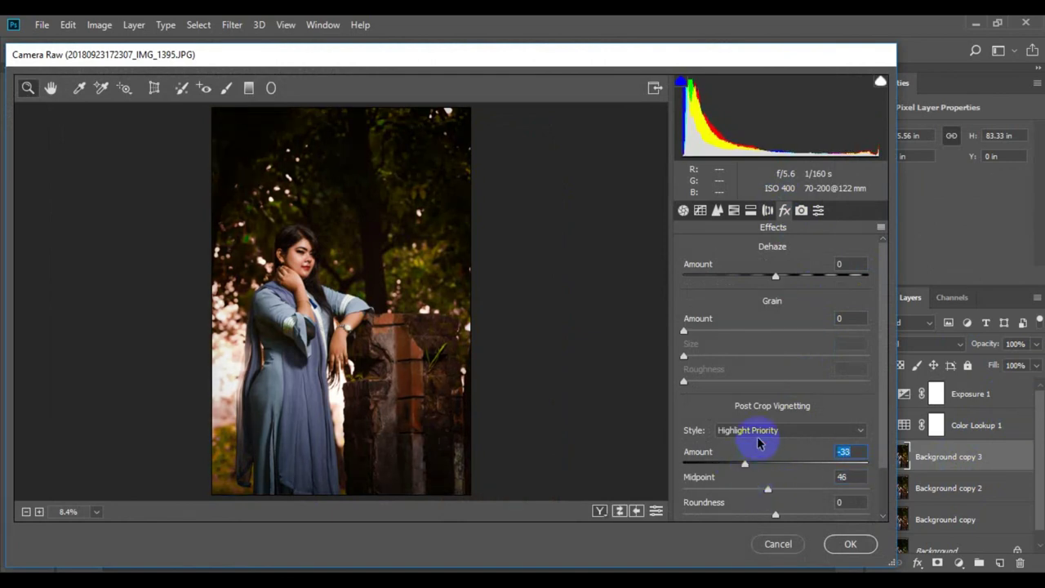
left_click(843, 539)
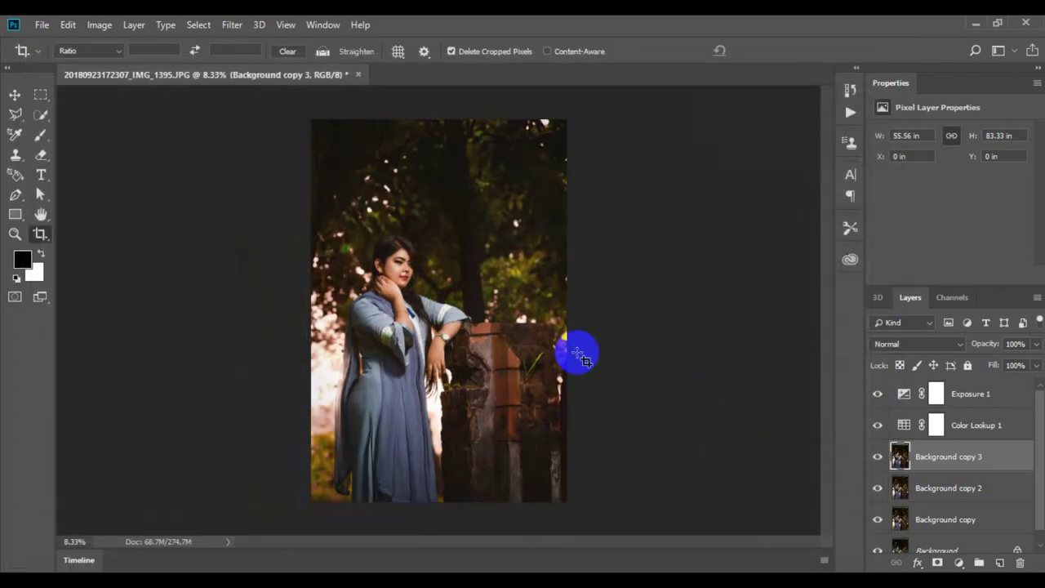